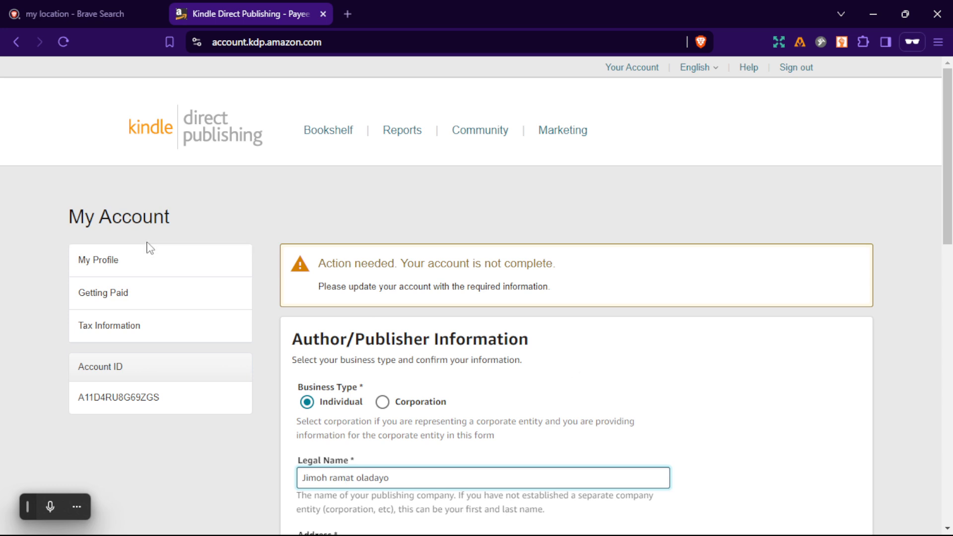
Review the Author/Publisher Information, Getting Paid and Tax Information sections of the account page.
scroll(394, 350, "down", 1)
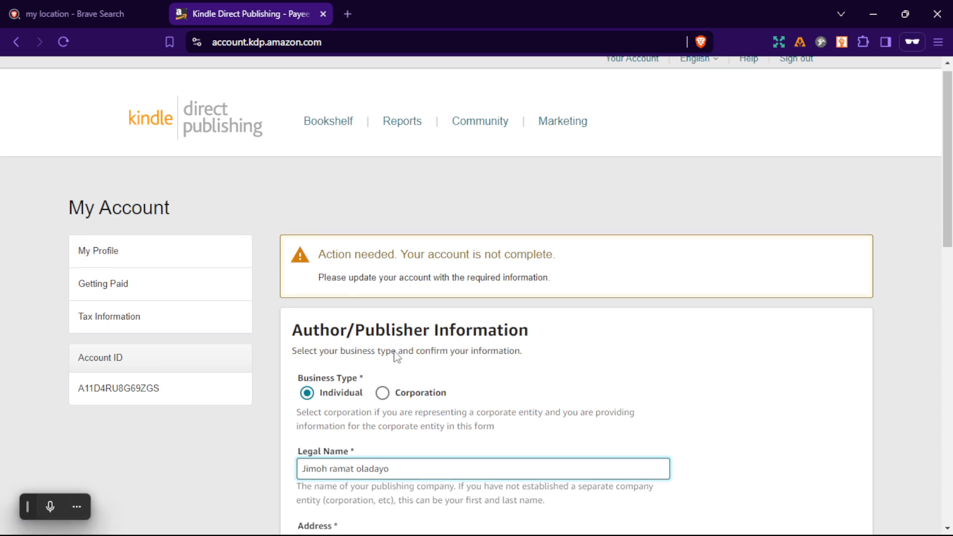
scroll(394, 350, "down", 1)
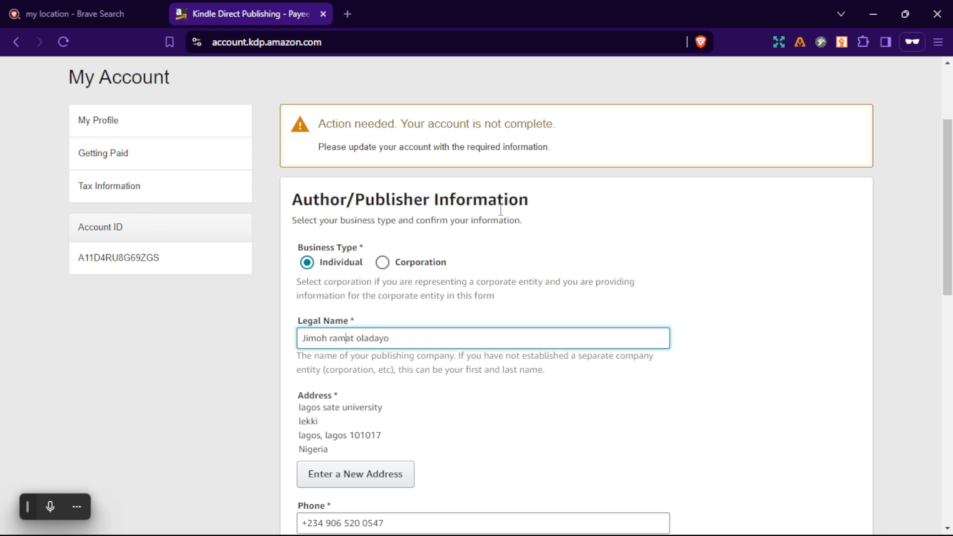
scroll(499, 210, "down", 5)
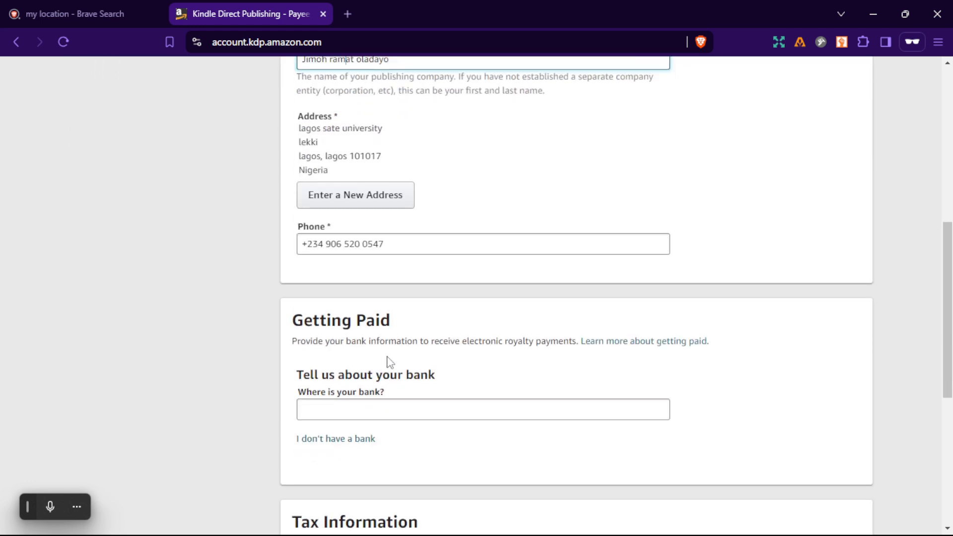
scroll(389, 360, "down", 2)
scroll(425, 444, "down", 3)
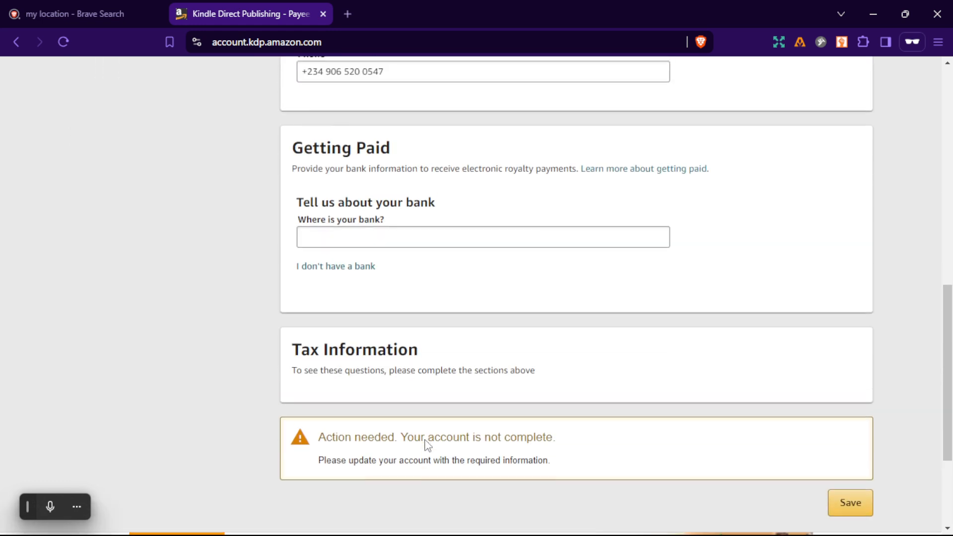
scroll(426, 445, "up", 10)
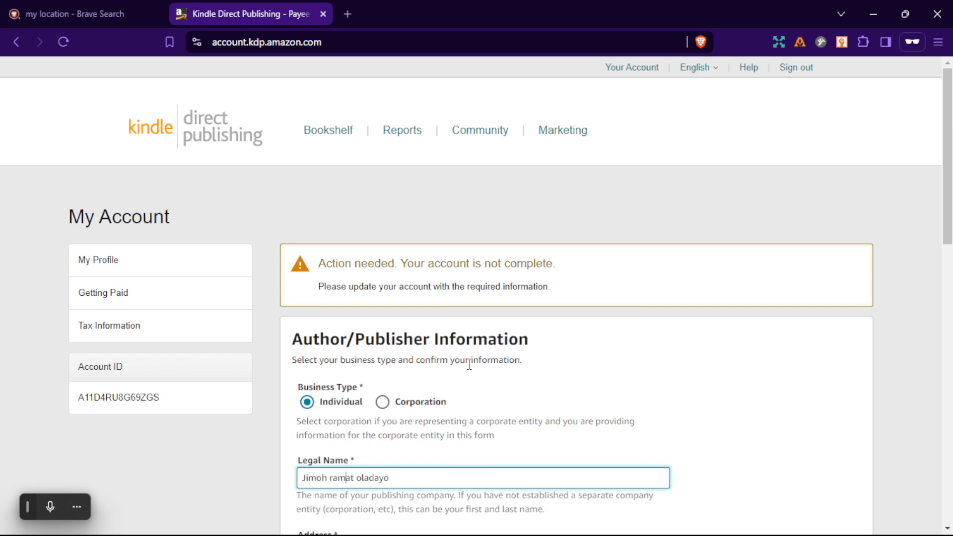
scroll(469, 365, "down", 1)
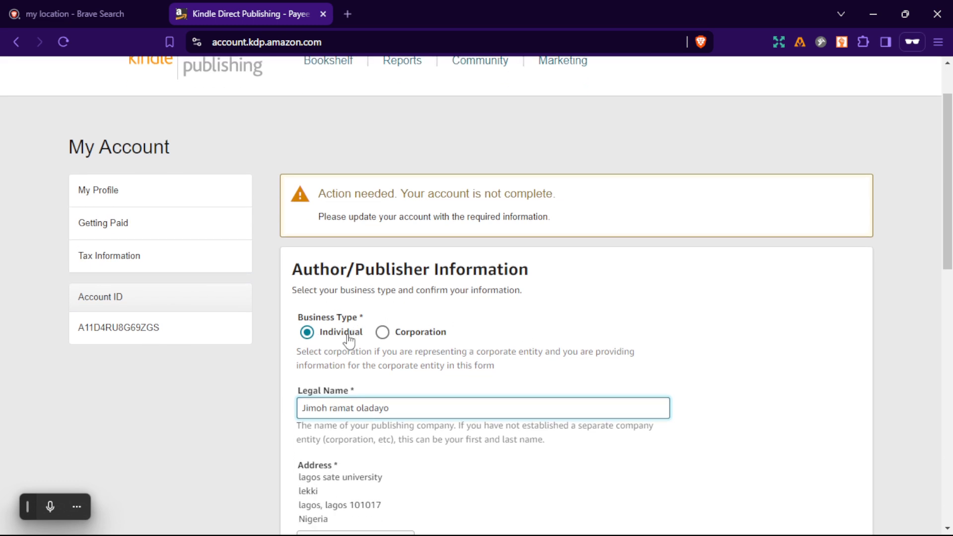
scroll(349, 342, "down", 1)
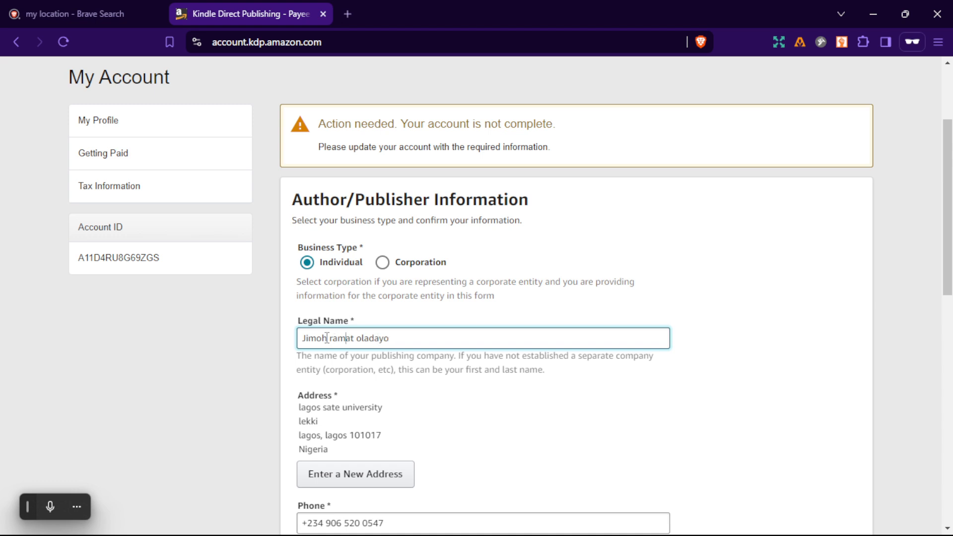
scroll(328, 335, "down", 1)
scroll(330, 325, "down", 1)
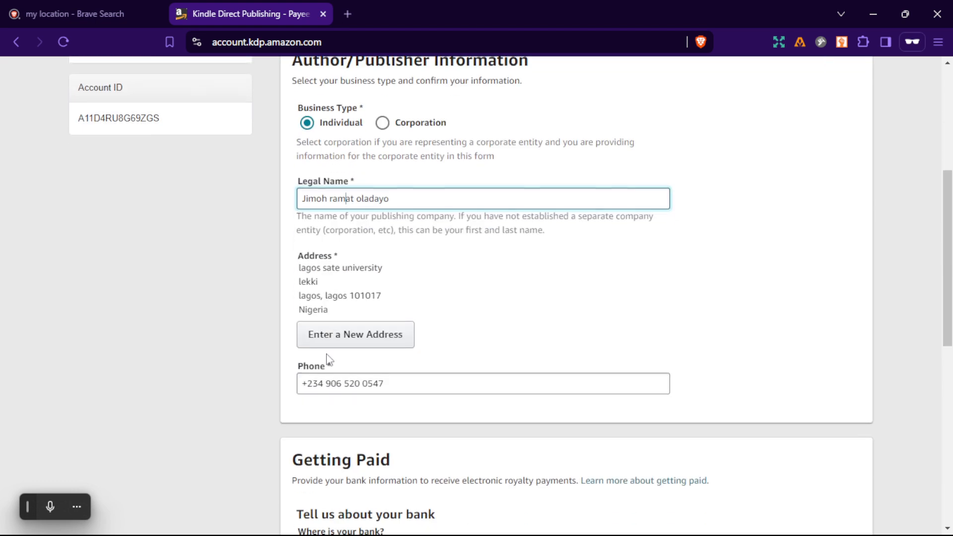
scroll(329, 378, "down", 1)
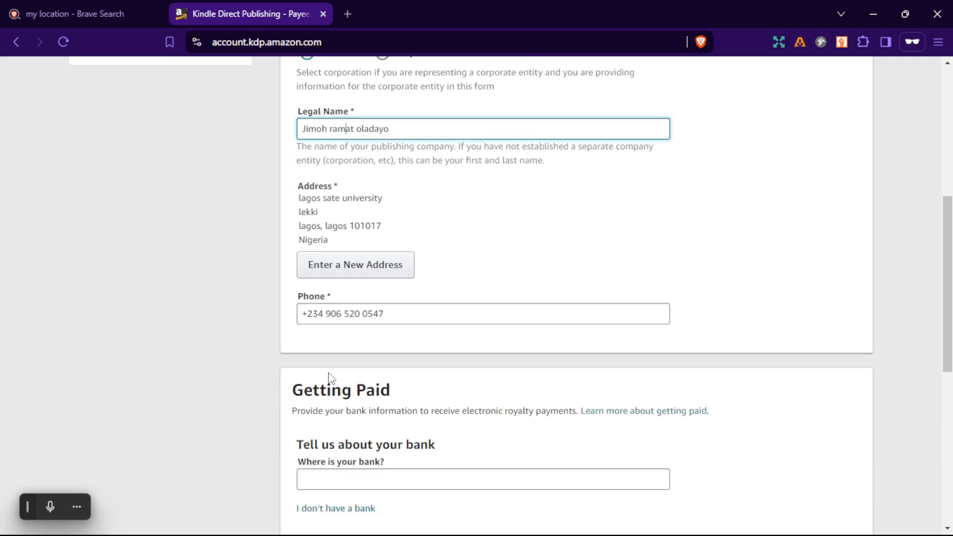
Open the form for entering a new address and set its country to Nigeria.
left_click(365, 273)
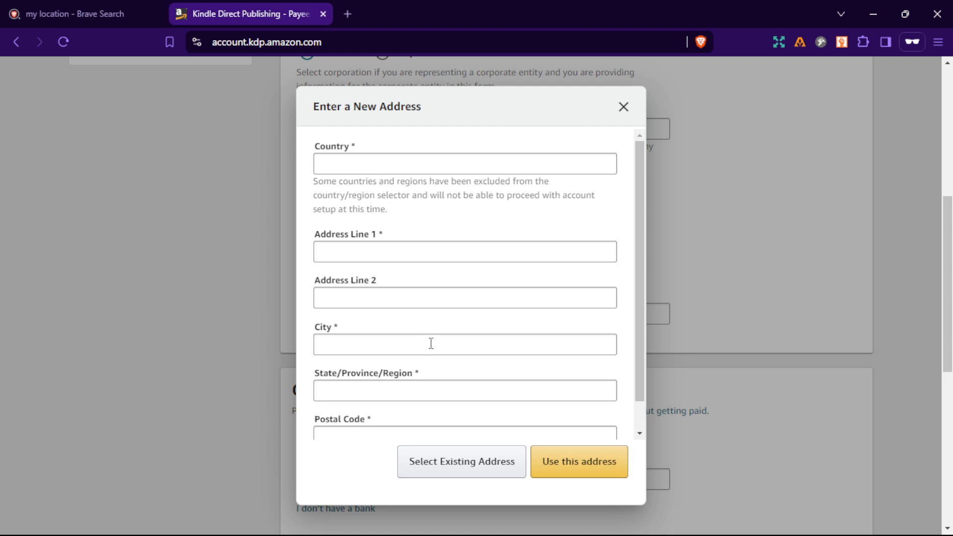
left_click(422, 160)
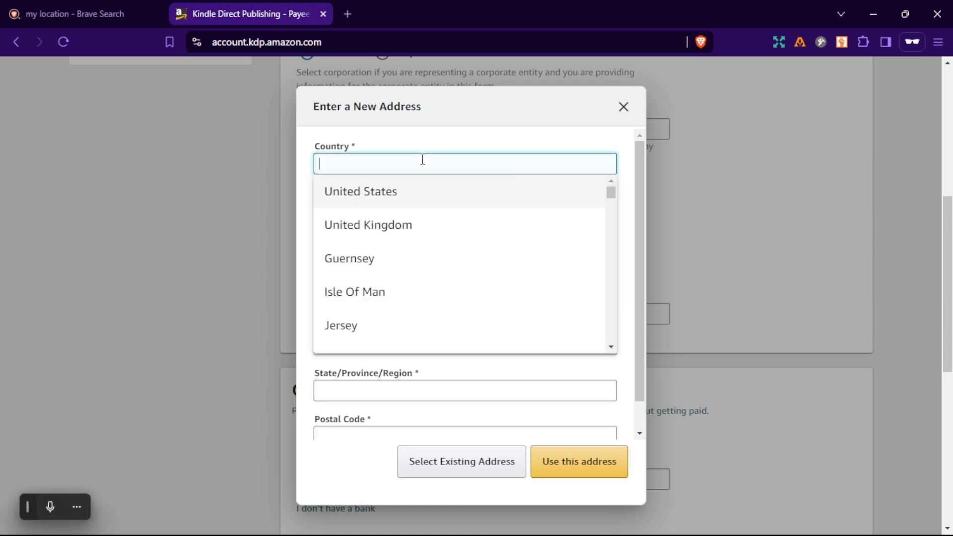
scroll(398, 300, "down", 7)
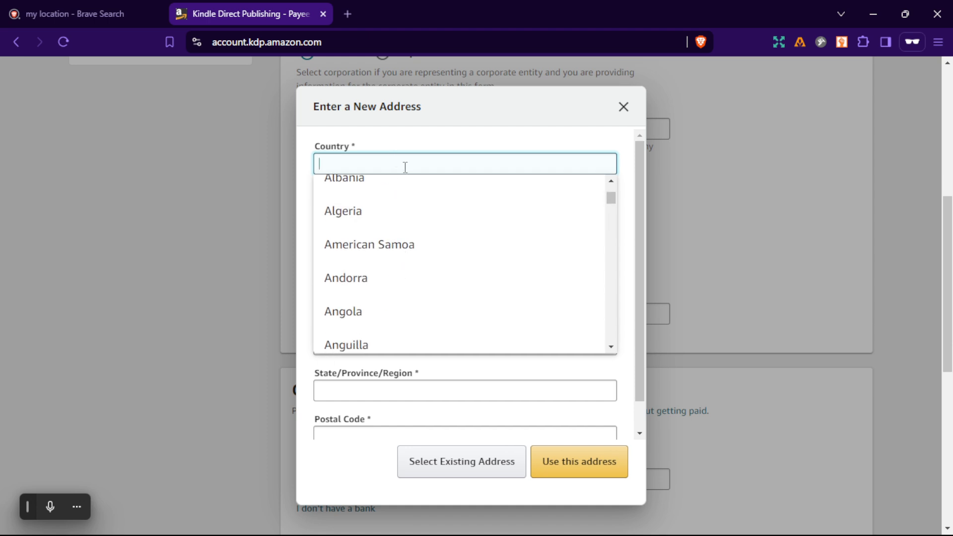
type("niger")
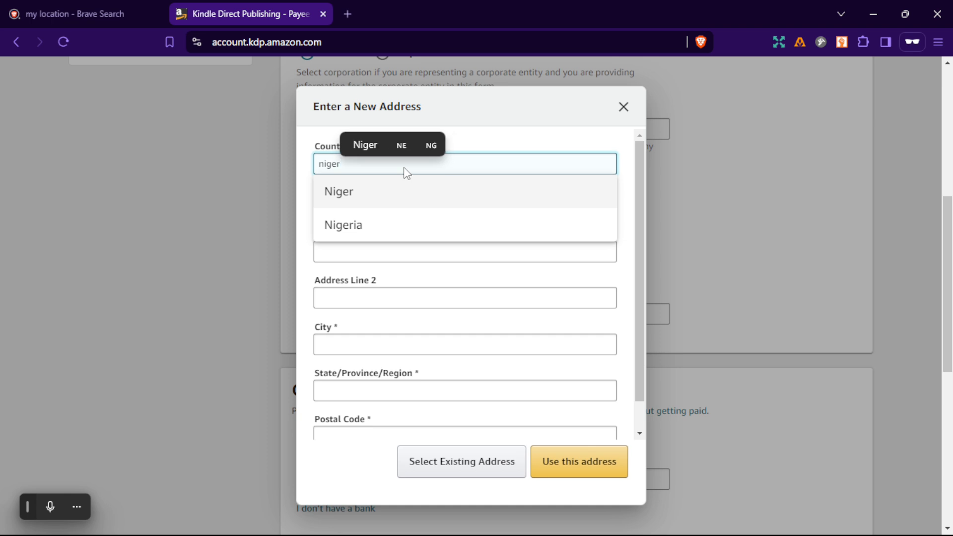
left_click(404, 226)
Fill in the first address line with the street address.
left_click(403, 254)
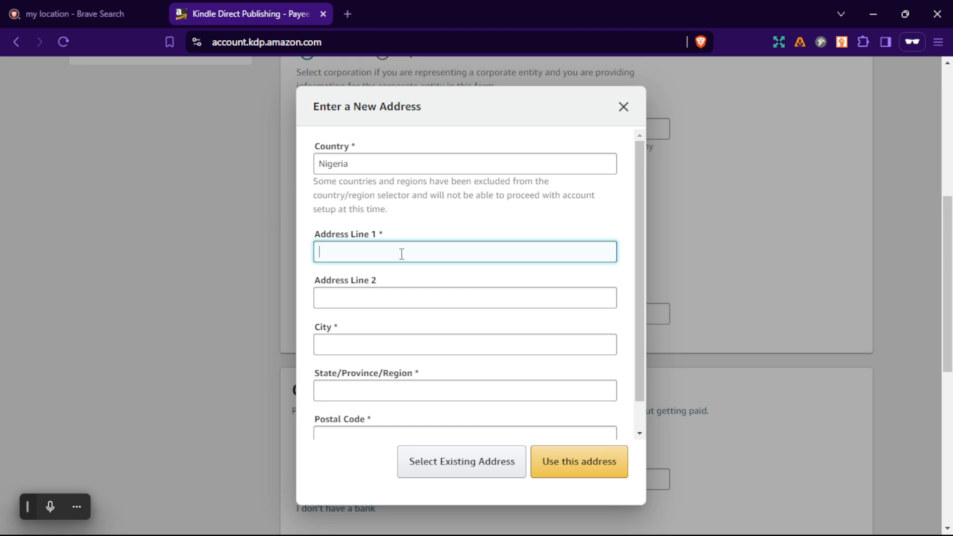
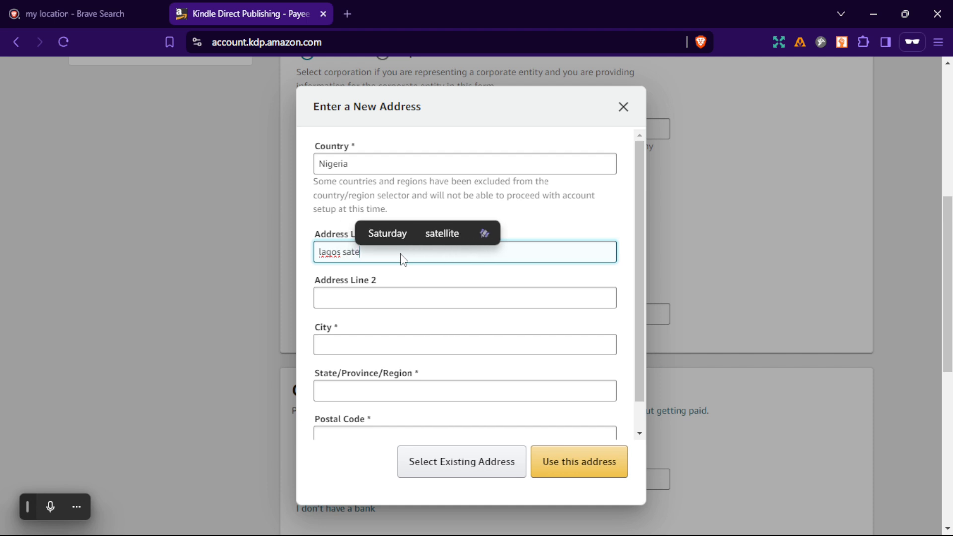
key("BackSpace")
key("BackSpace")
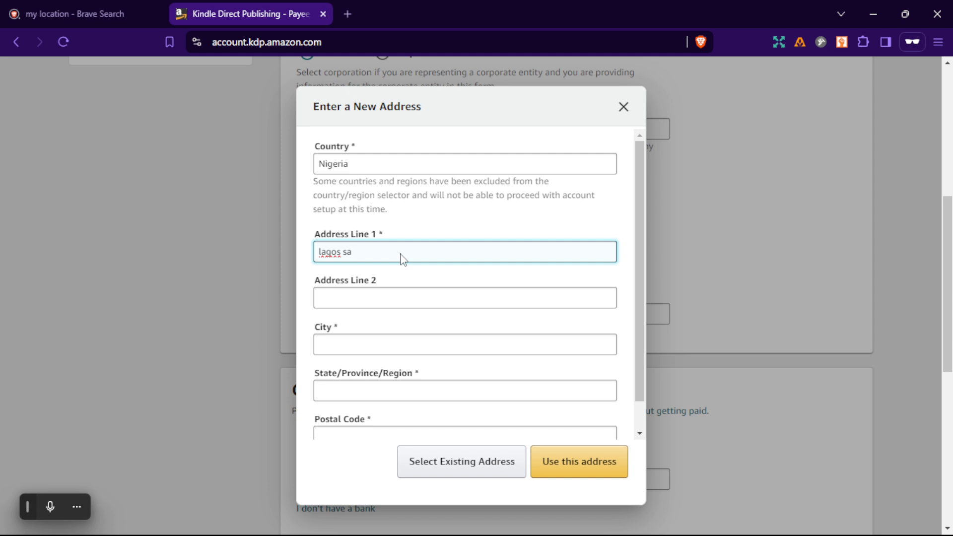
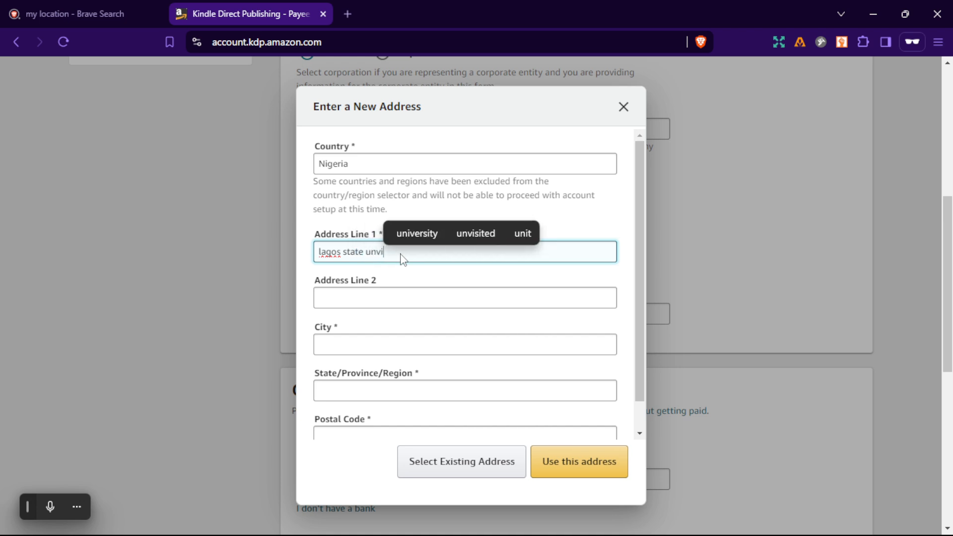
left_click(413, 233)
Fill in the second address line with the neighbourhood name.
left_click(404, 294)
type("leki")
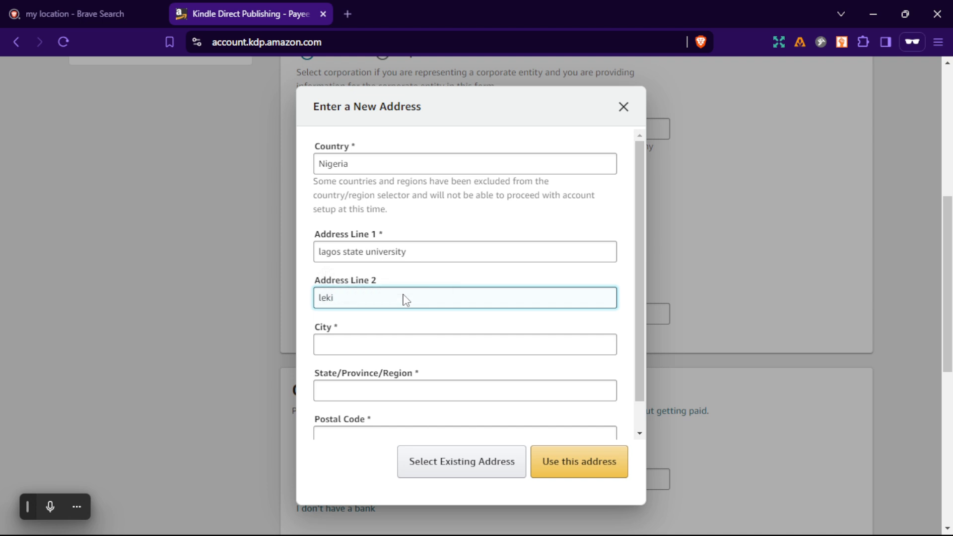
key("BackSpace")
type("ki")
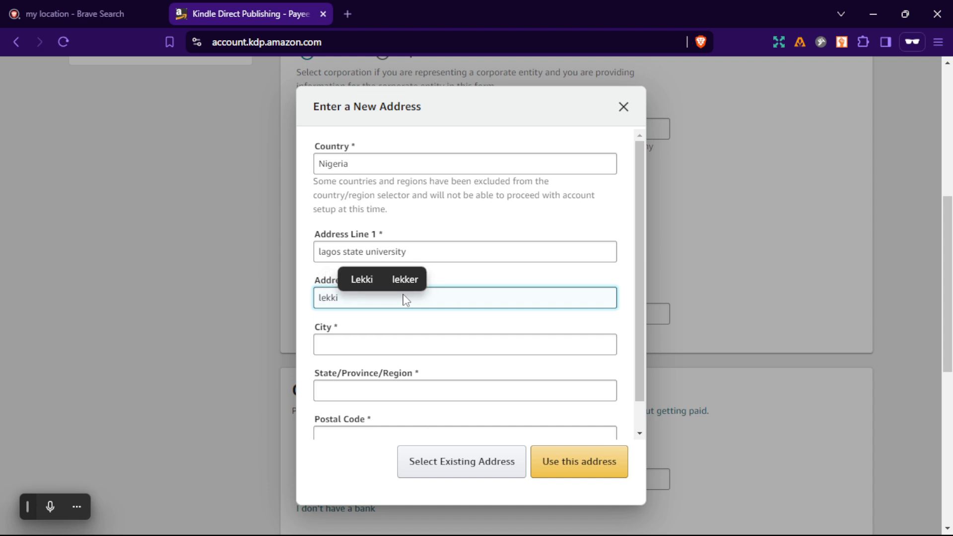
Enter the city and the state/province/region of the address.
left_click(394, 351)
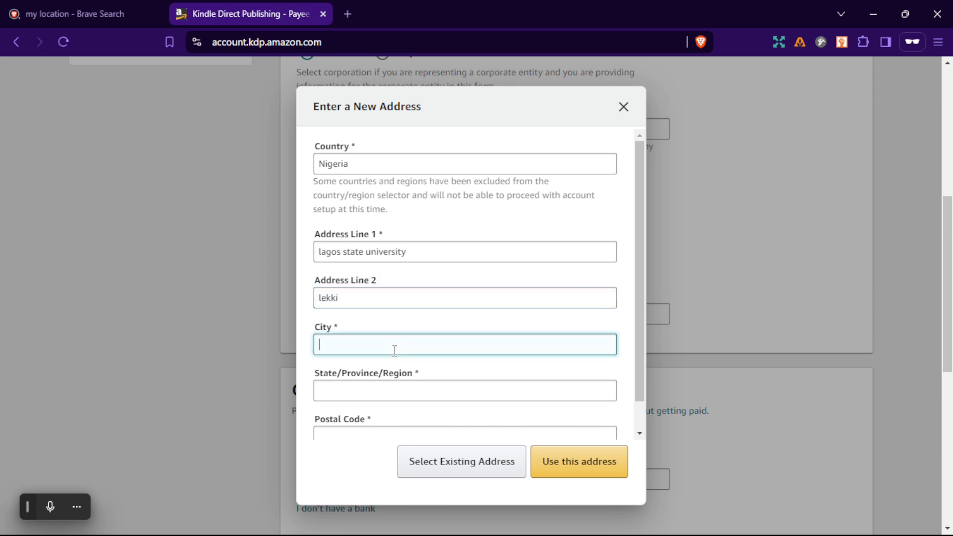
type("lag")
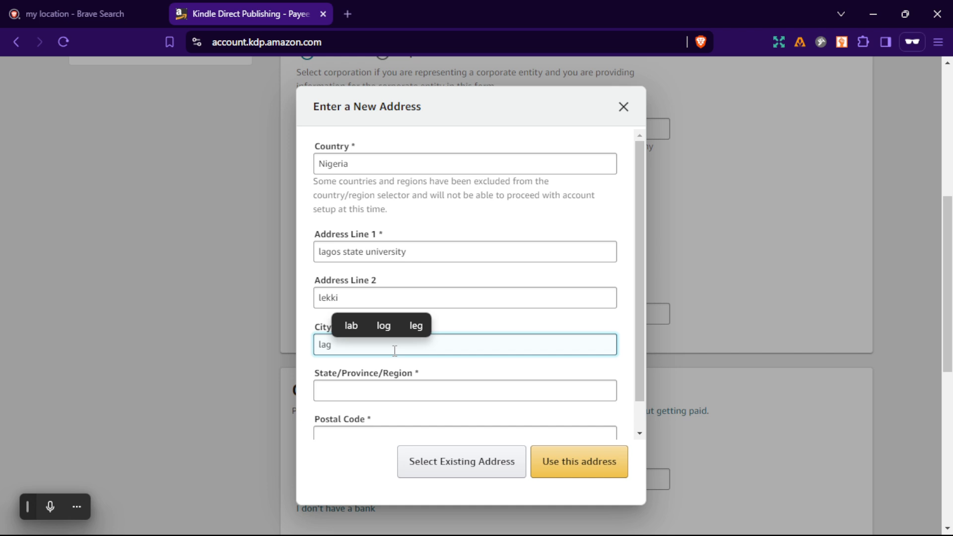
type("os")
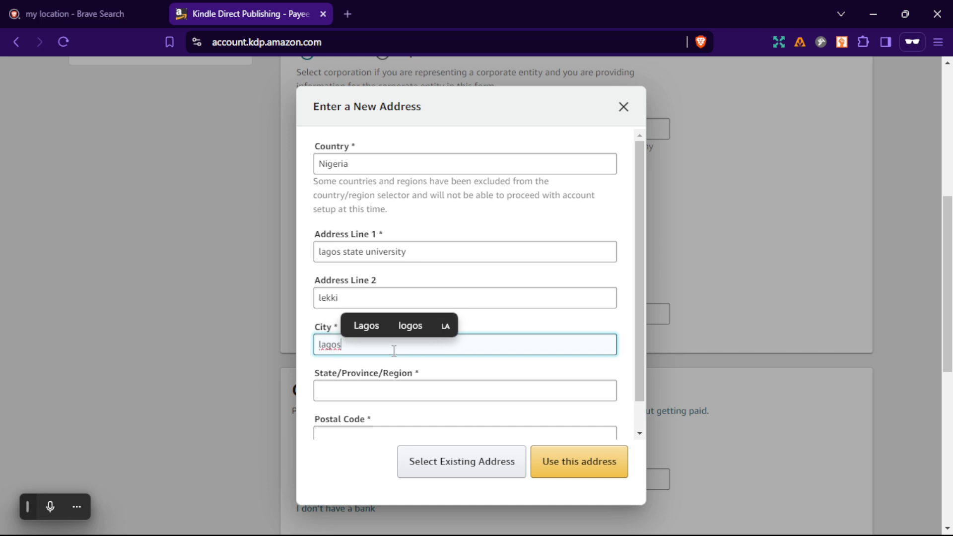
left_click(371, 389)
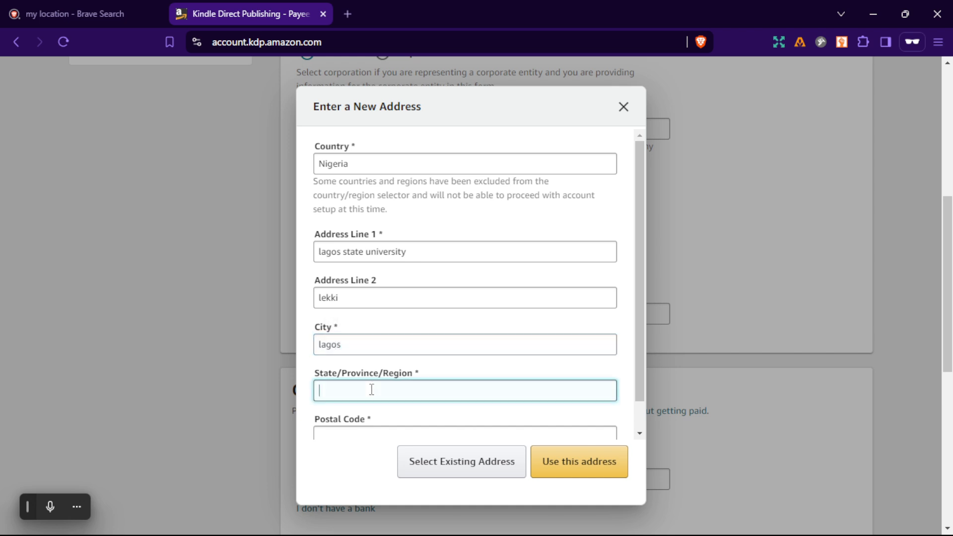
type("la")
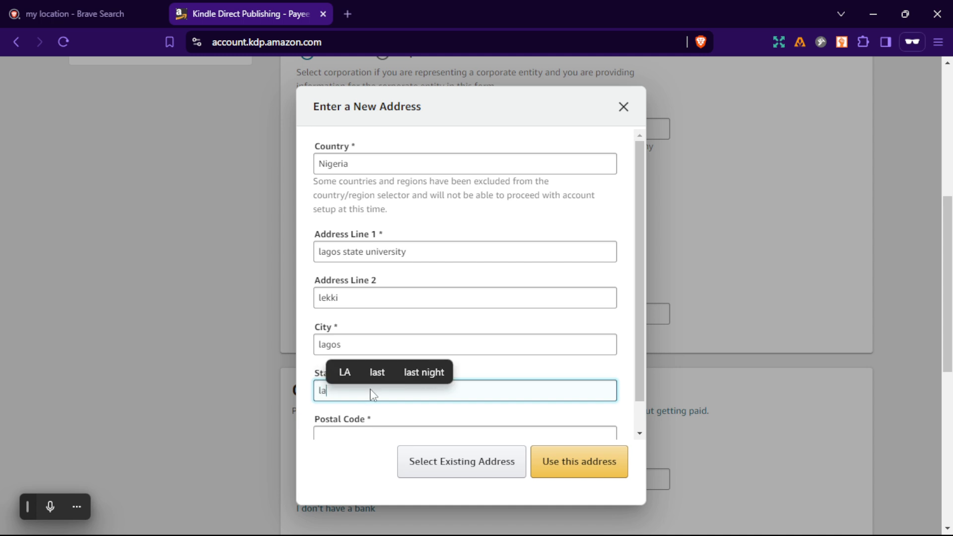
type("gos")
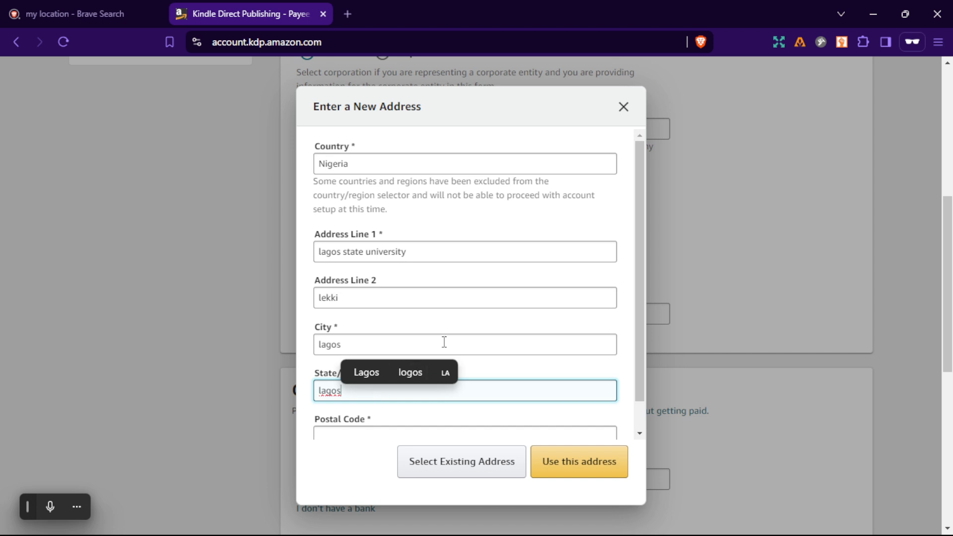
Enter the postal code and apply the new address to the account.
scroll(442, 342, "down", 1)
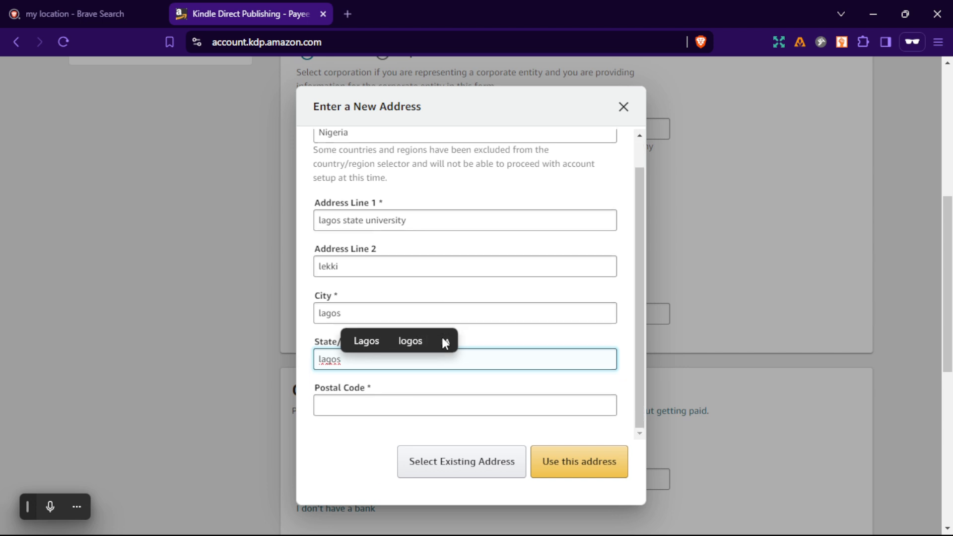
left_click(404, 406)
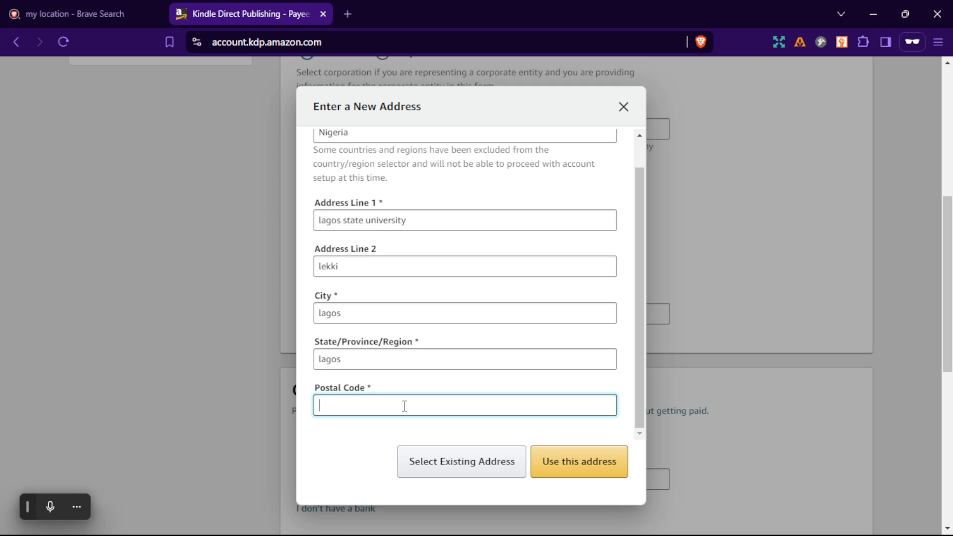
type("1011")
key("BackSpace")
type("017")
left_click(547, 460)
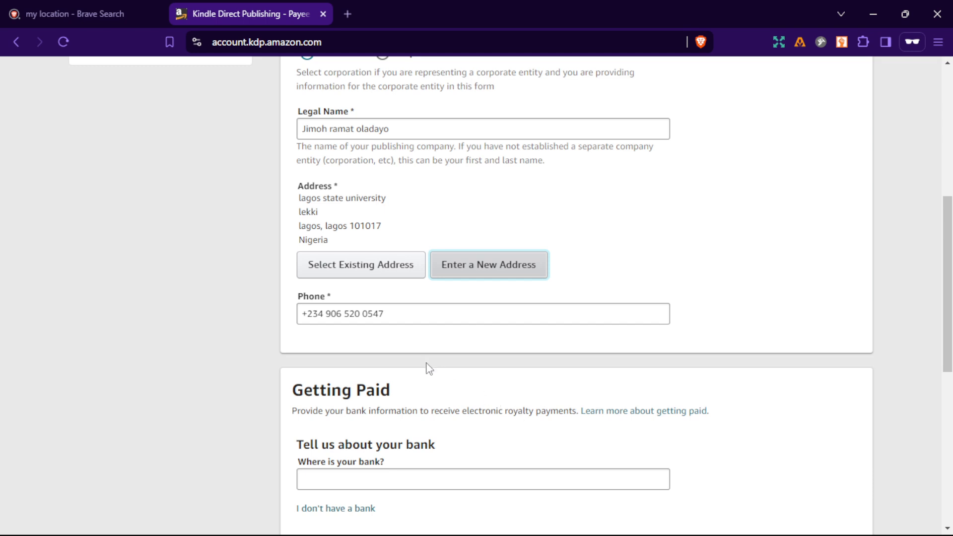
scroll(428, 368, "up", 1)
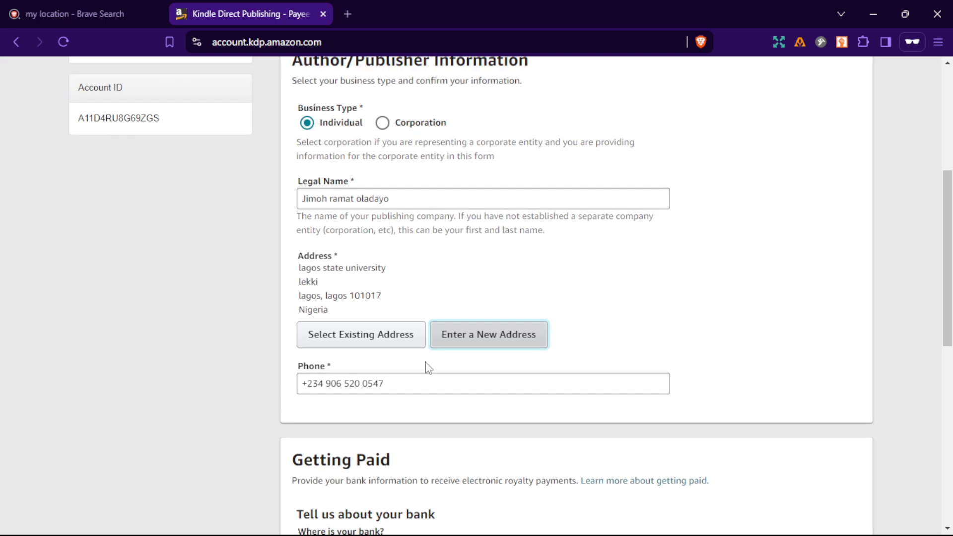
scroll(428, 368, "down", 3)
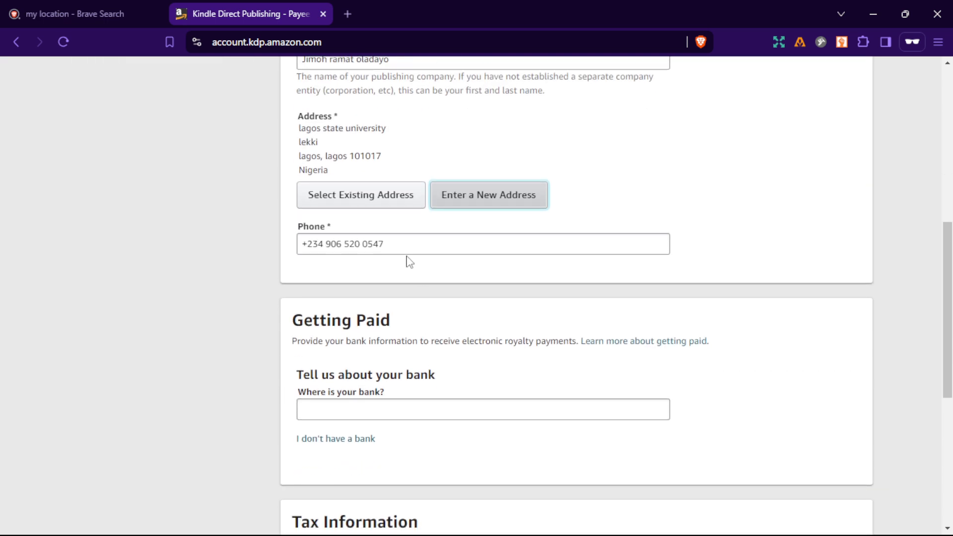
scroll(432, 243, "down", 3)
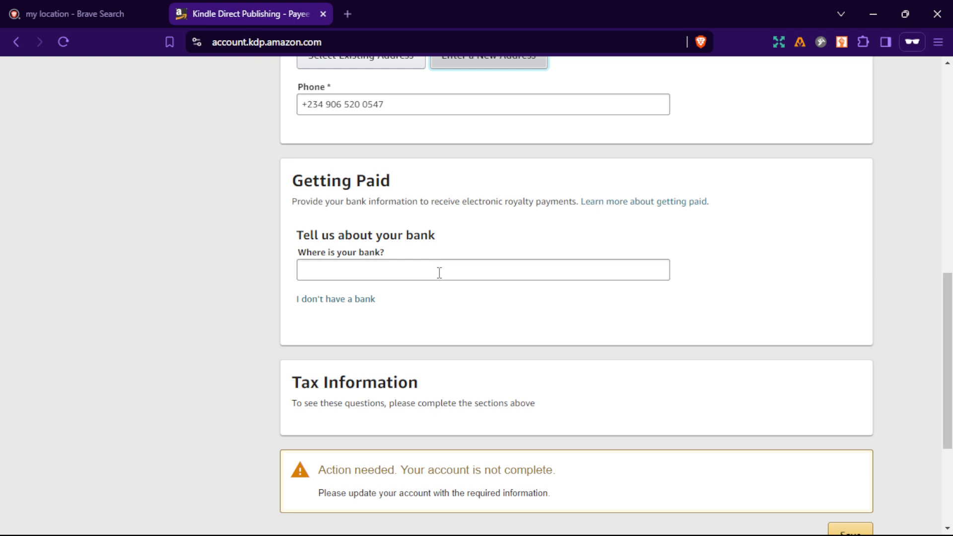
Choose to receive royalties without a bank account in the Getting Paid section.
scroll(439, 273, "down", 2)
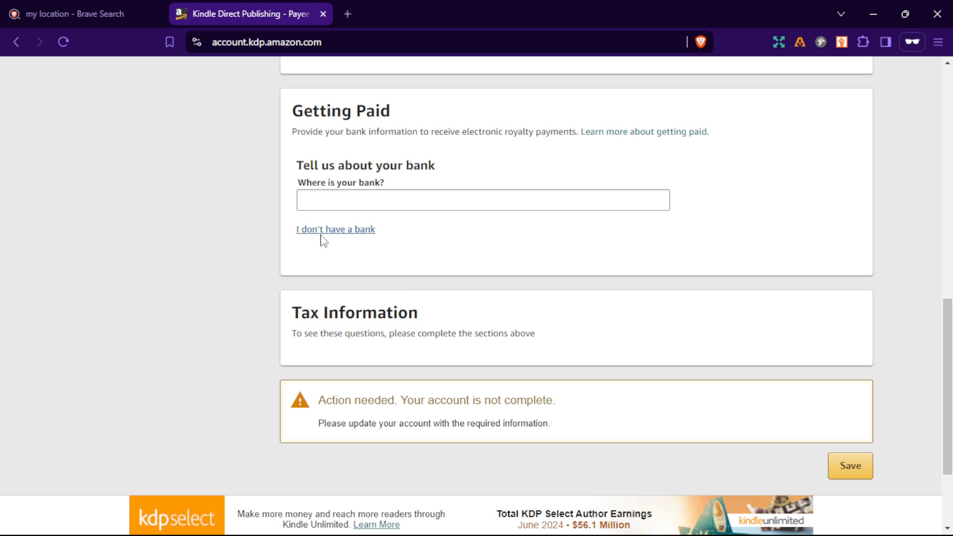
left_click(321, 236)
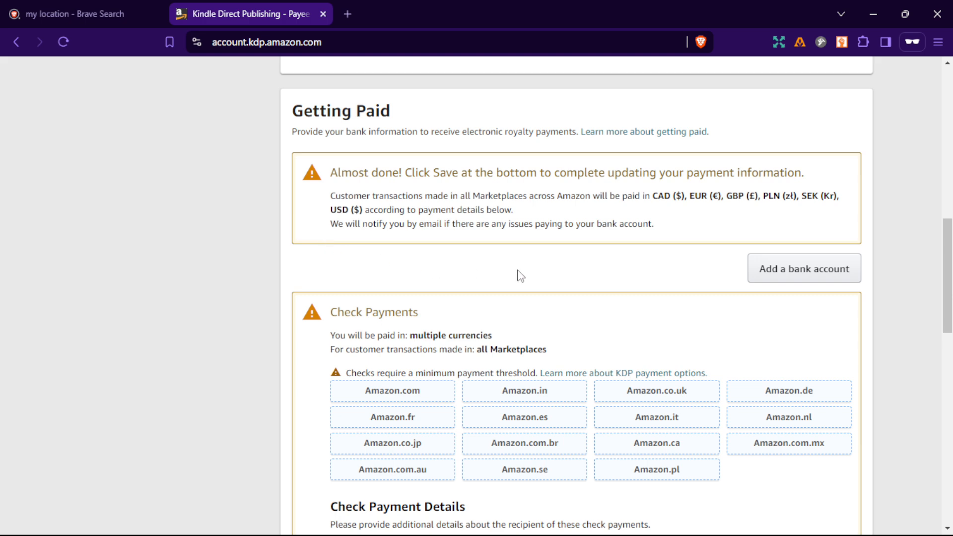
Scroll through the Check Payments section to review the check payment details that must be completed.
scroll(520, 277, "down", 5)
scroll(519, 271, "down", 3)
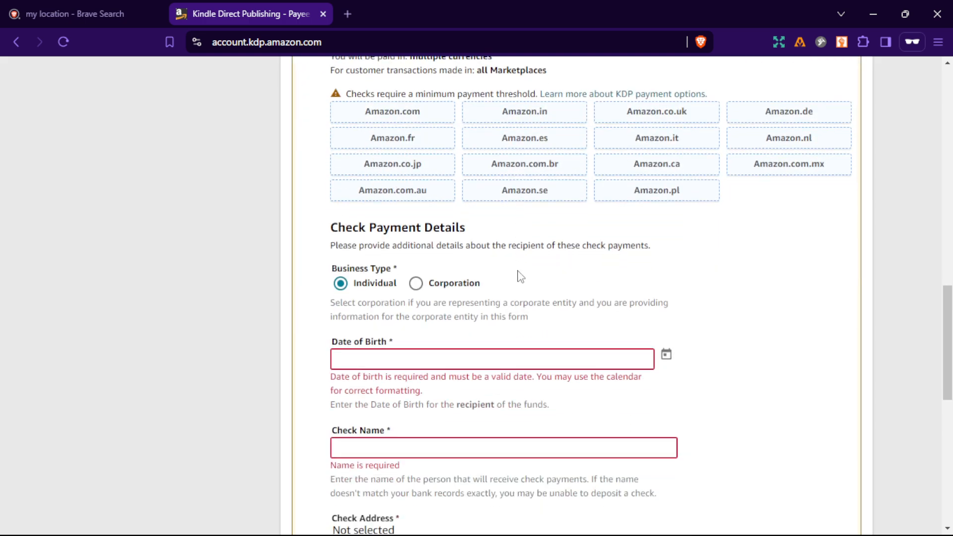
scroll(517, 278, "down", 5)
scroll(517, 281, "down", 4)
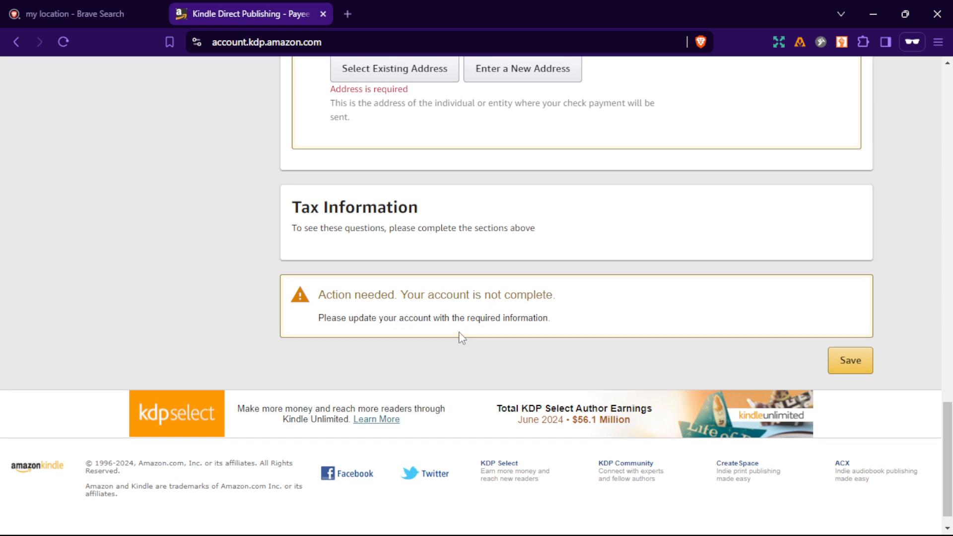
scroll(460, 336, "up", 4)
scroll(462, 339, "up", 2)
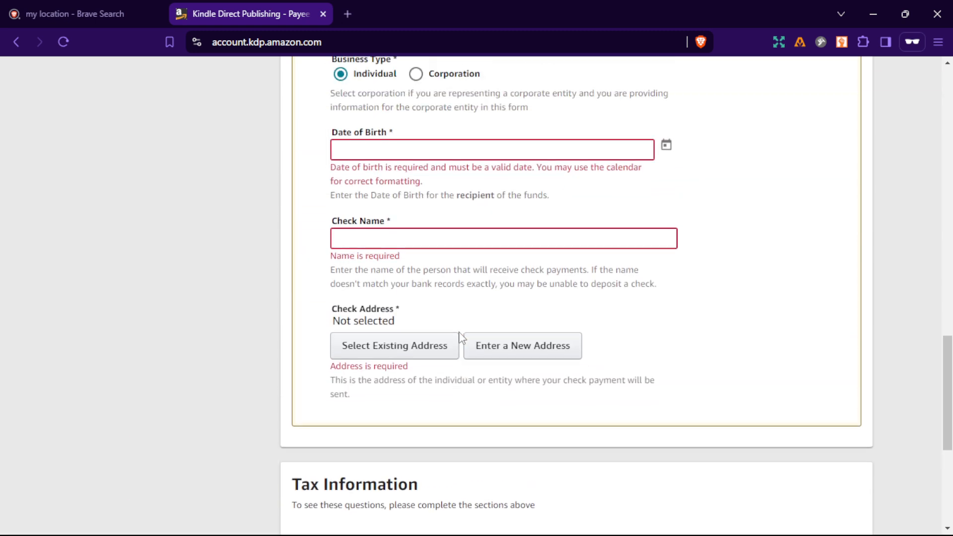
scroll(491, 345, "up", 3)
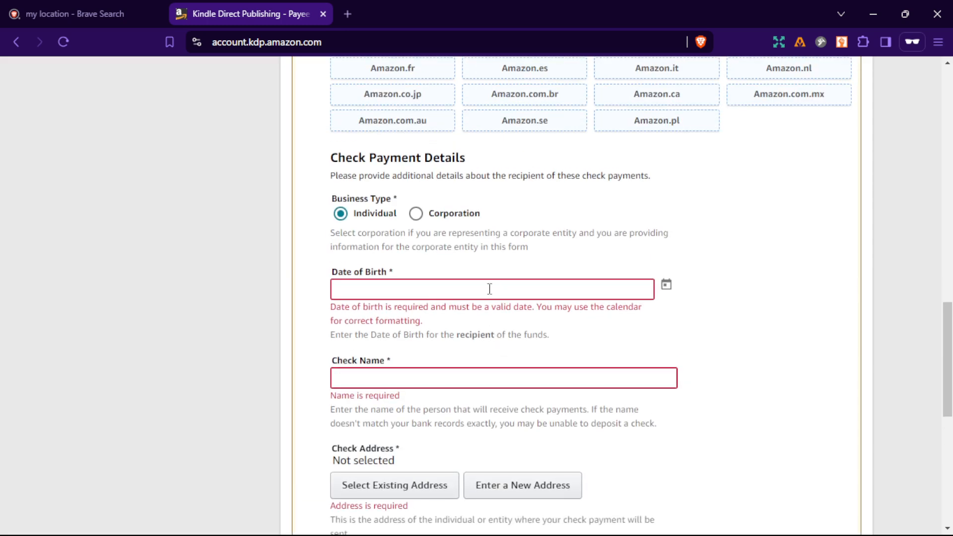
Pick the recipient's date of birth from the calendar for the check payment details.
key("super+h")
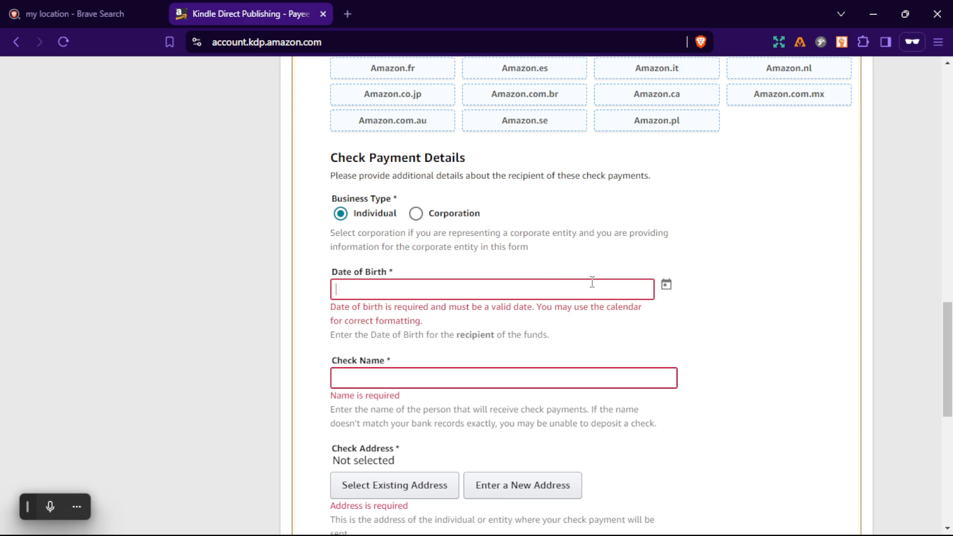
left_click(665, 285)
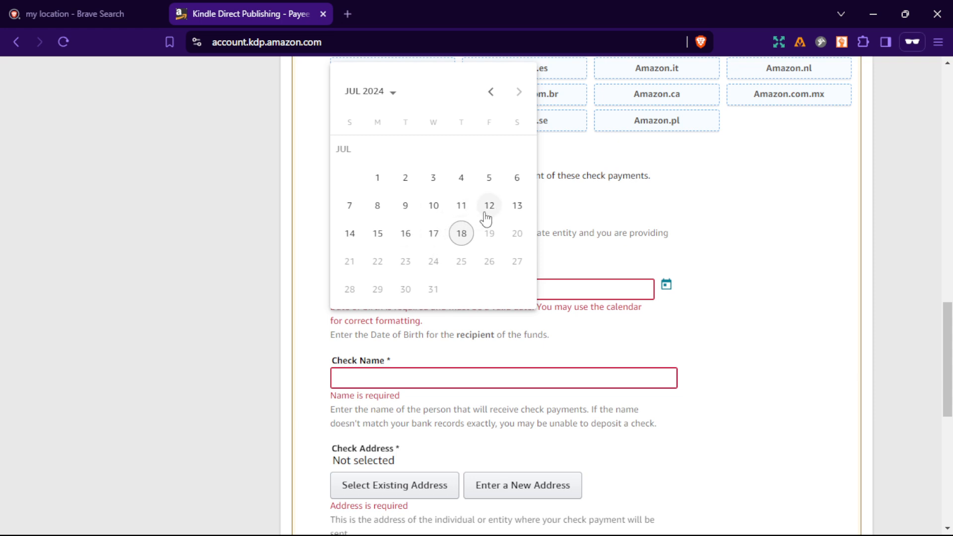
left_click(394, 92)
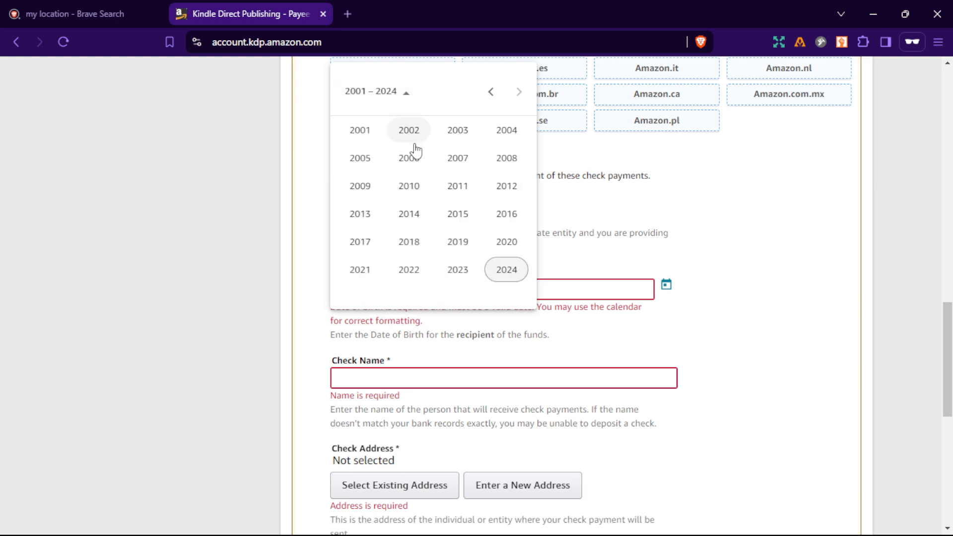
scroll(423, 162, "up", 3)
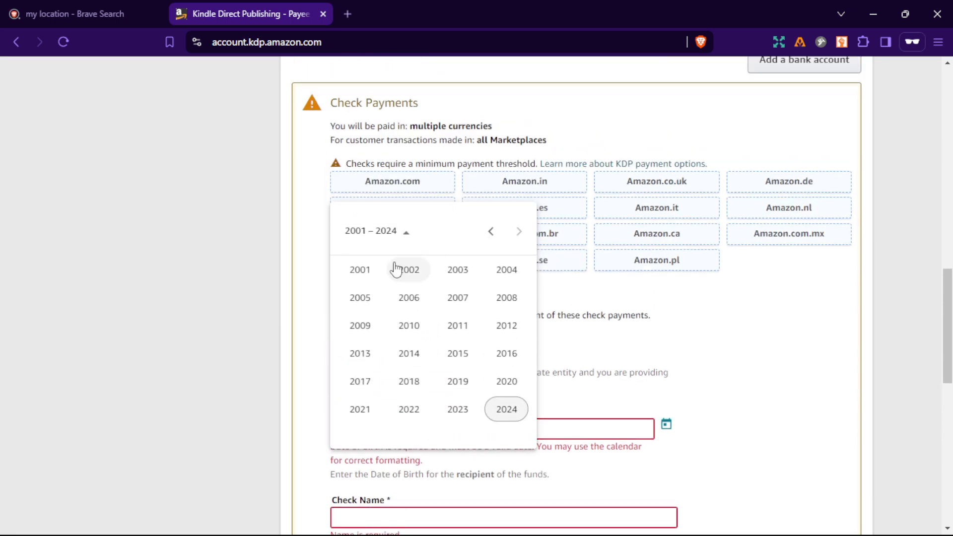
left_click(494, 238)
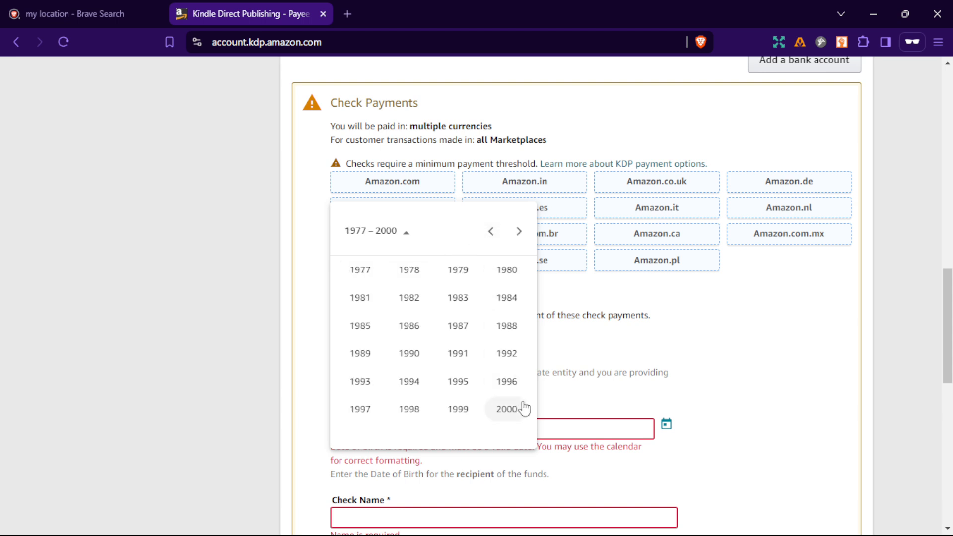
left_click(510, 411)
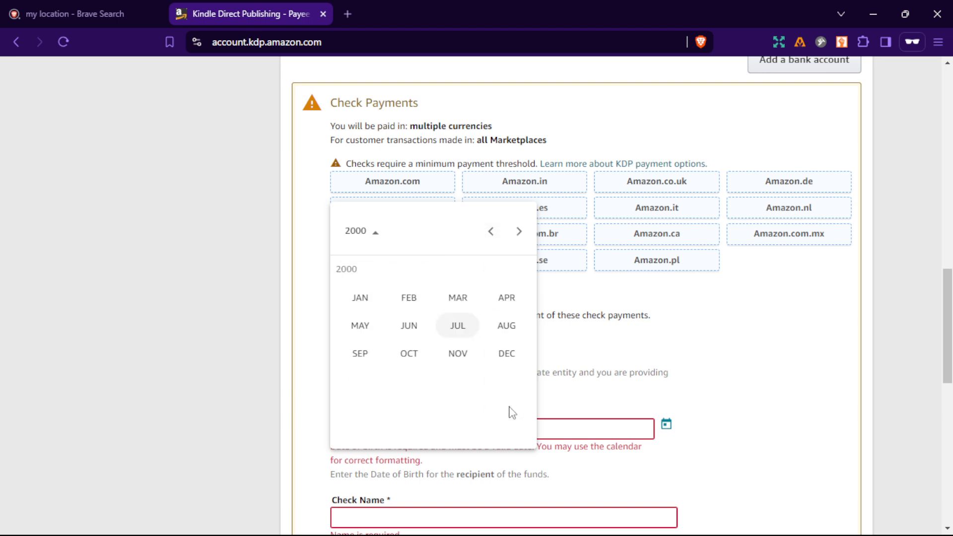
left_click(508, 354)
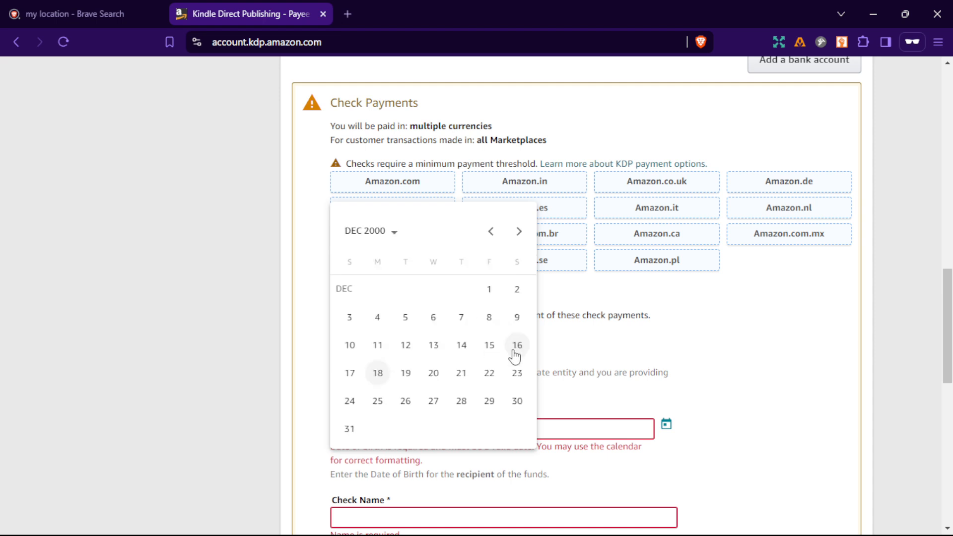
left_click(434, 324)
Enter the recipient's full name in capitals as the check name.
scroll(519, 362, "down", 3)
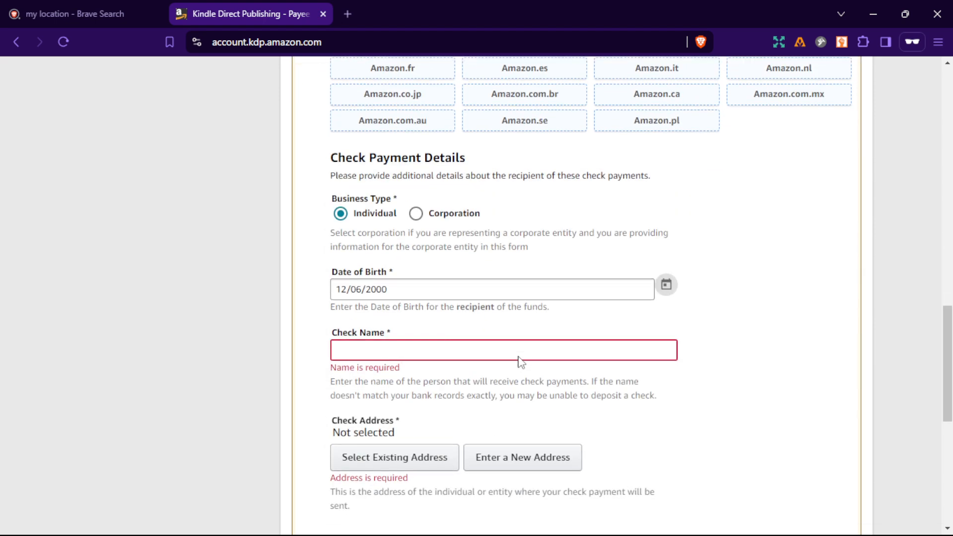
left_click(440, 346)
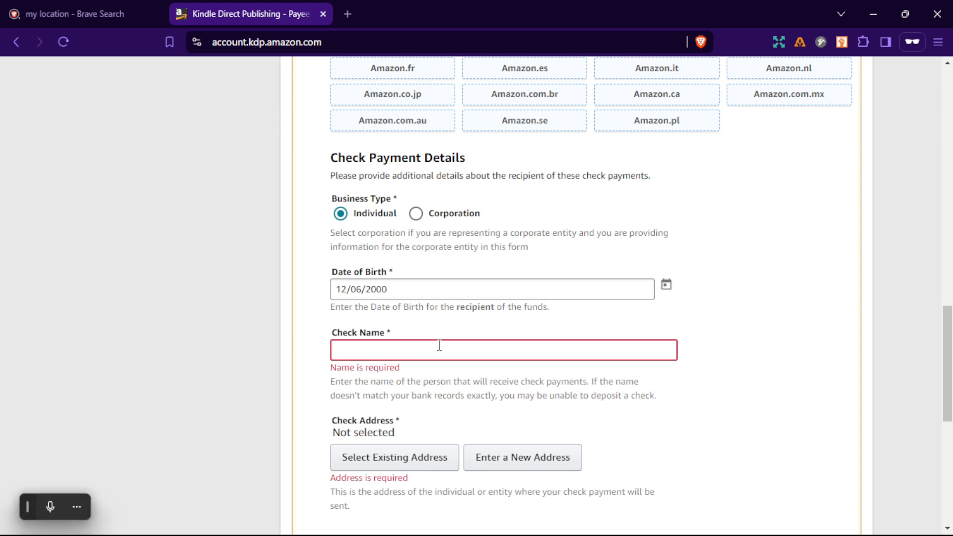
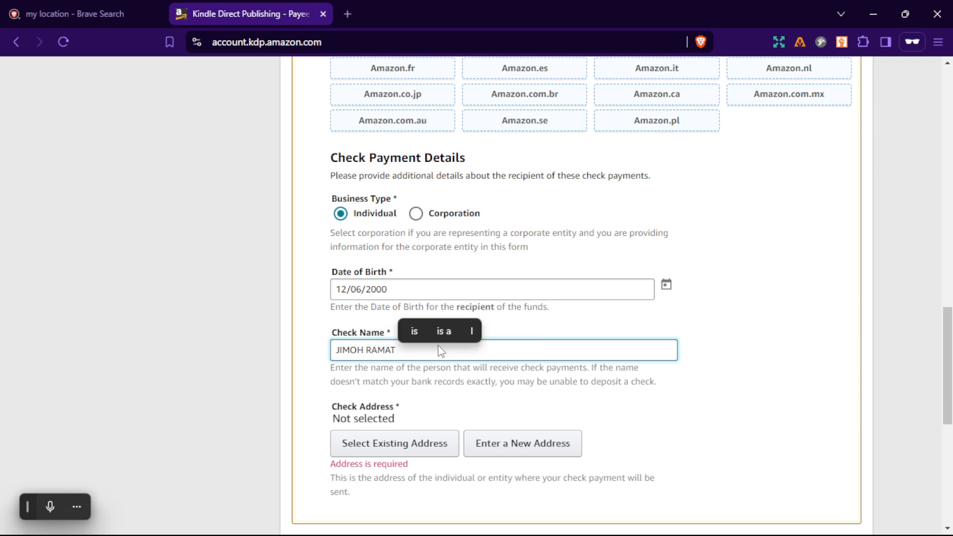
Compare the check name with the legal name in the Author/Publisher Information section.
scroll(440, 347, "up", 10)
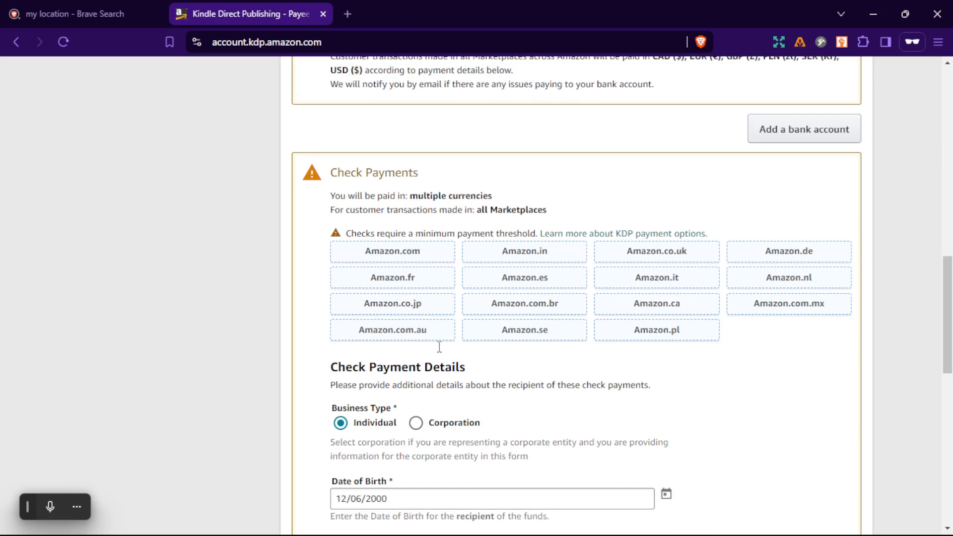
scroll(439, 347, "up", 4)
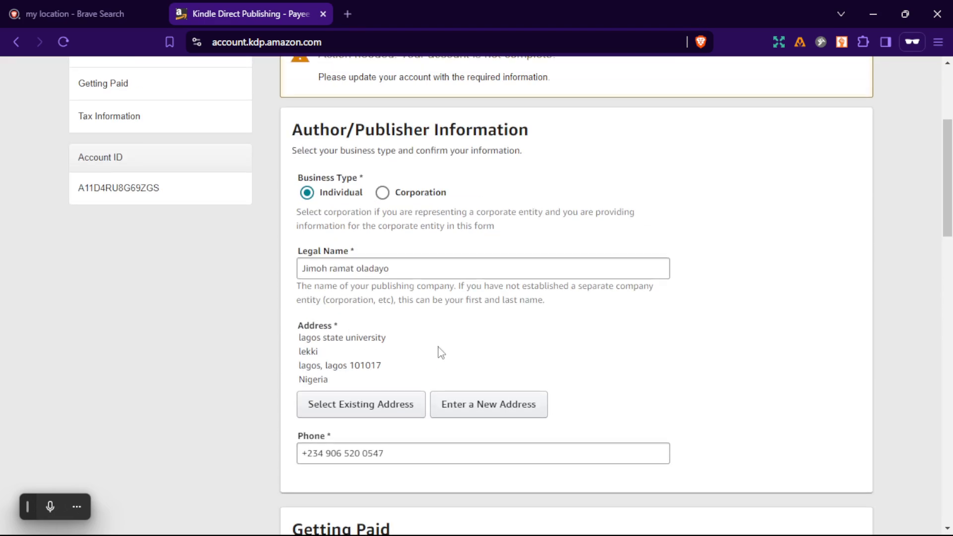
scroll(440, 353, "down", 14)
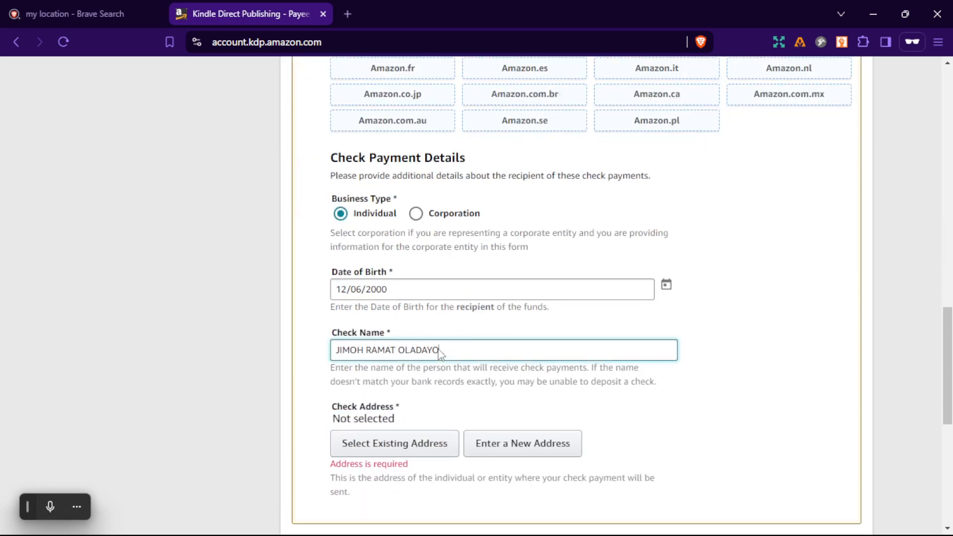
scroll(439, 350, "up", 14)
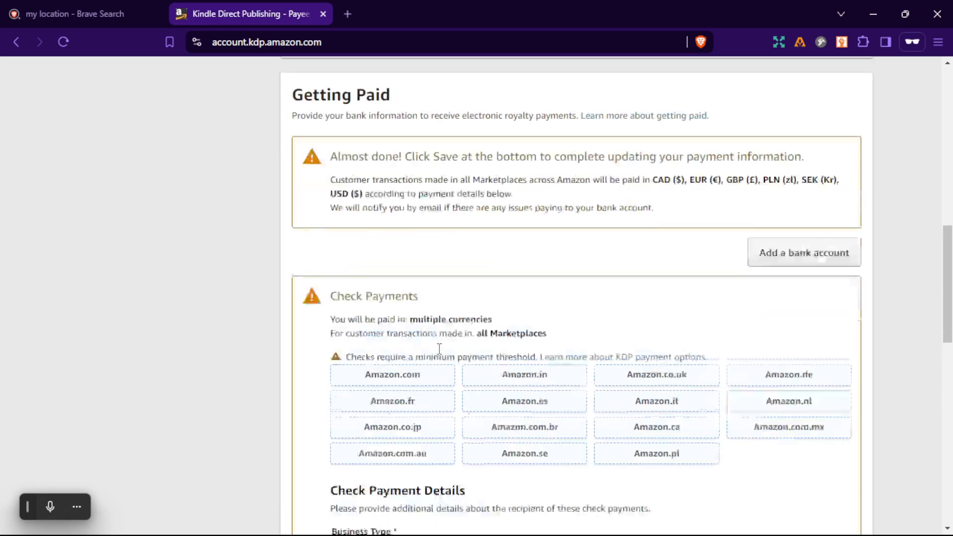
scroll(440, 353, "down", 3)
scroll(439, 354, "down", 14)
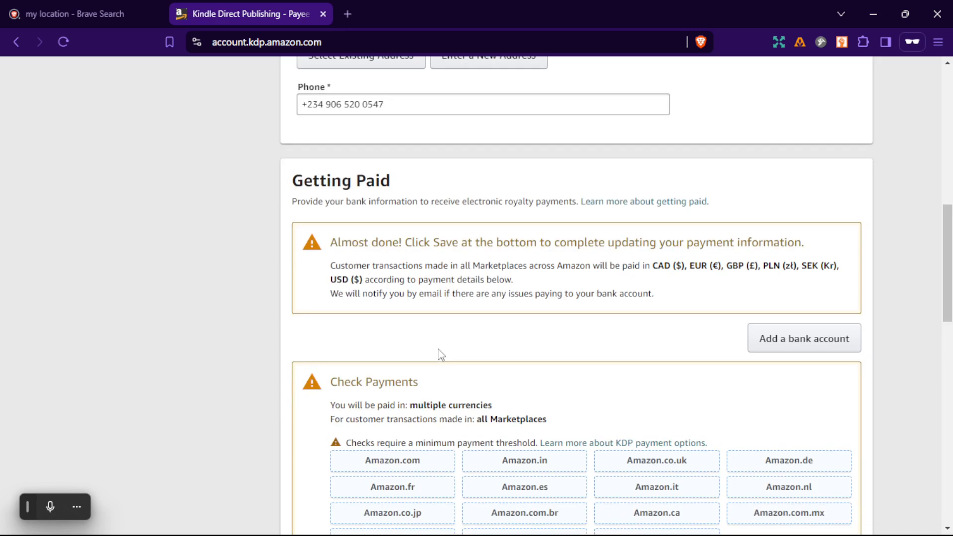
scroll(439, 356, "down", 2)
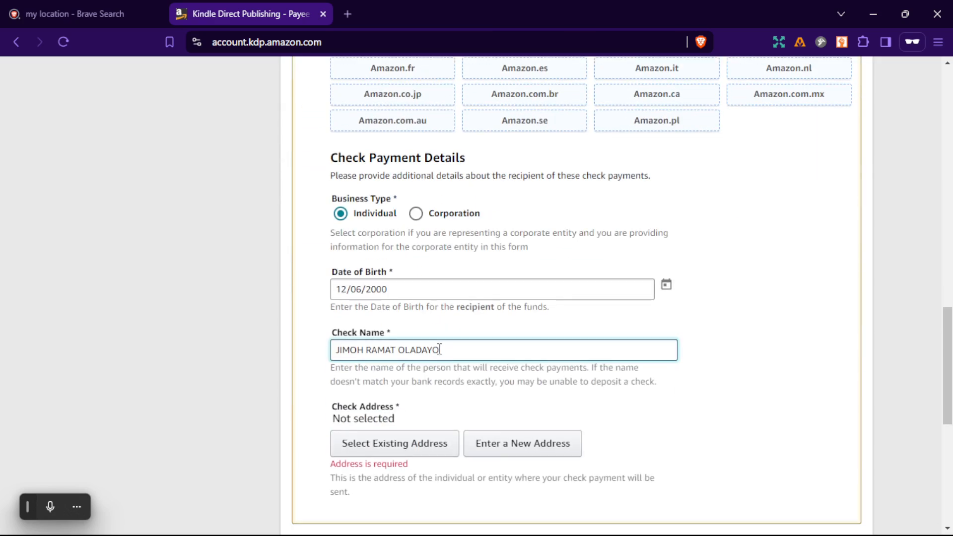
scroll(445, 366, "down", 3)
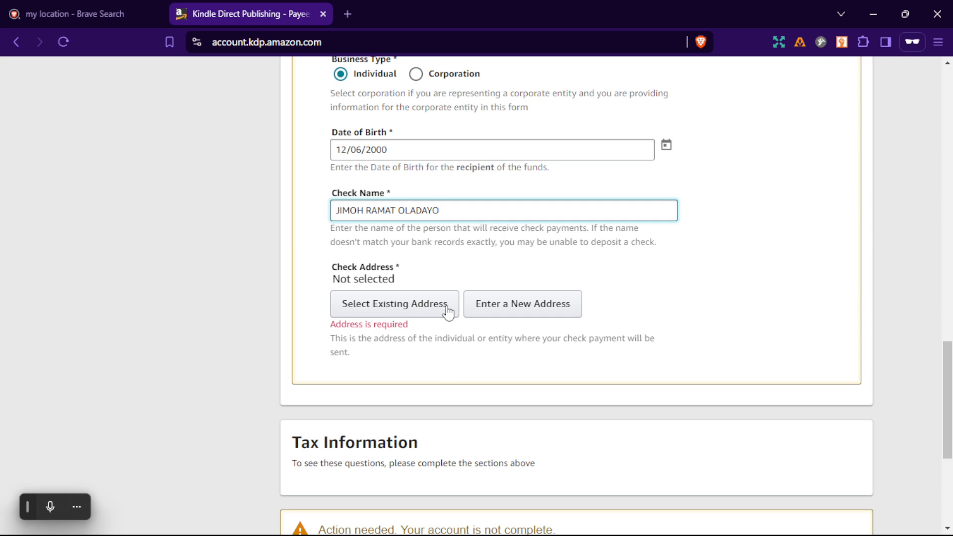
Set the check address by selecting the first saved existing address and using it.
left_click(427, 312)
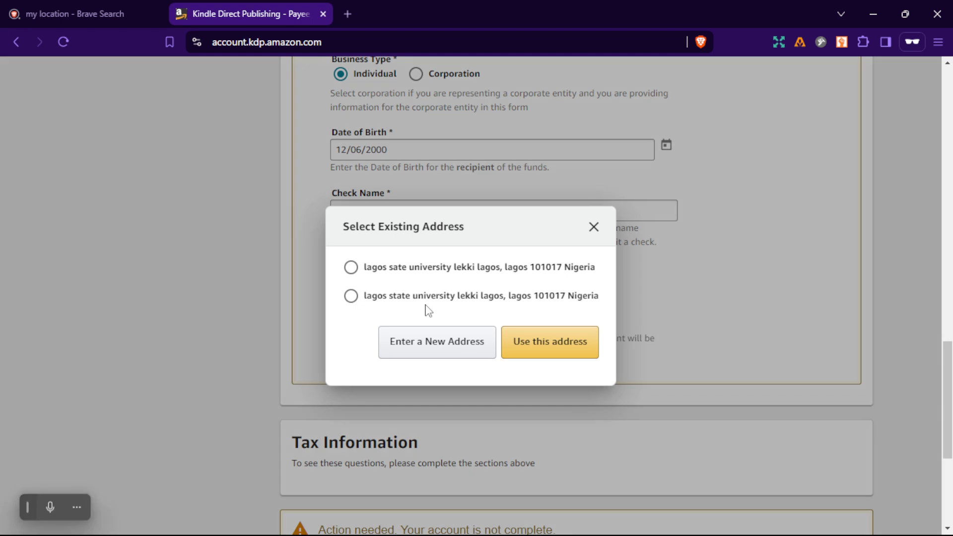
left_click(399, 272)
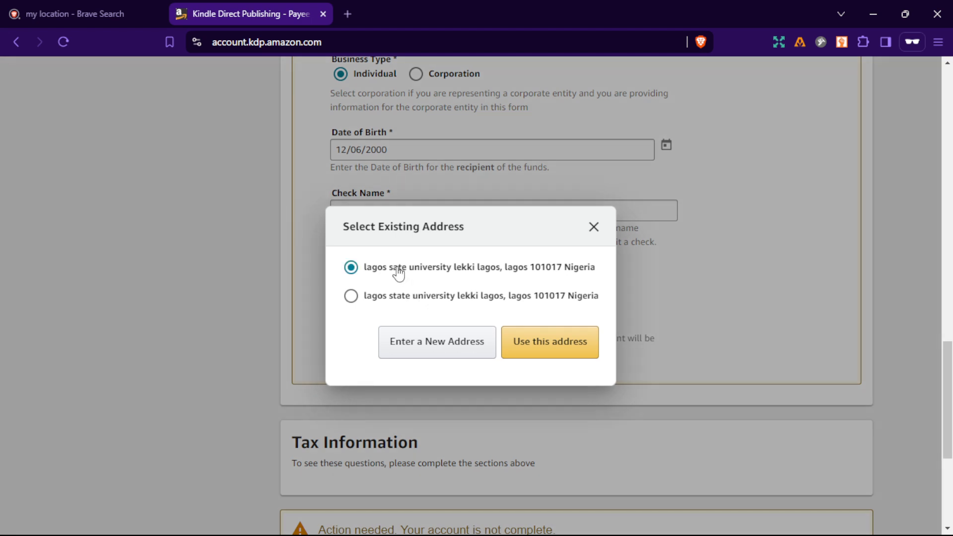
left_click(531, 346)
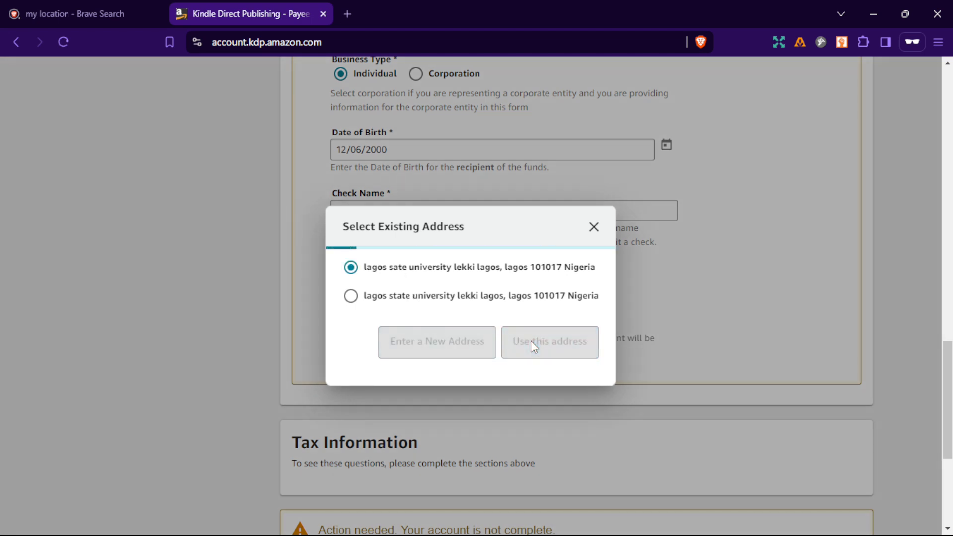
Start the tax questionnaire, saving the unsaved payment changes to continue.
scroll(626, 386, "down", 2)
scroll(626, 386, "down", 4)
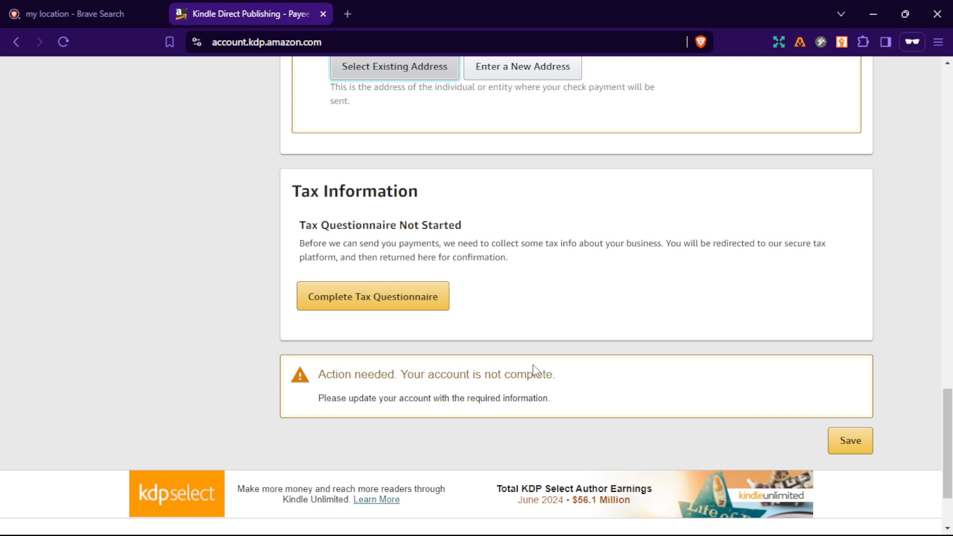
scroll(535, 370, "up", 2)
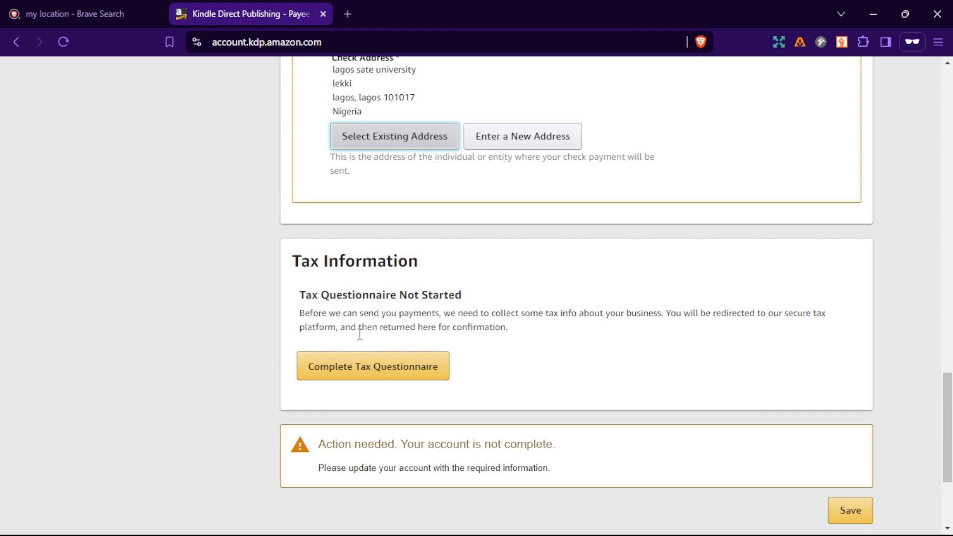
left_click(360, 372)
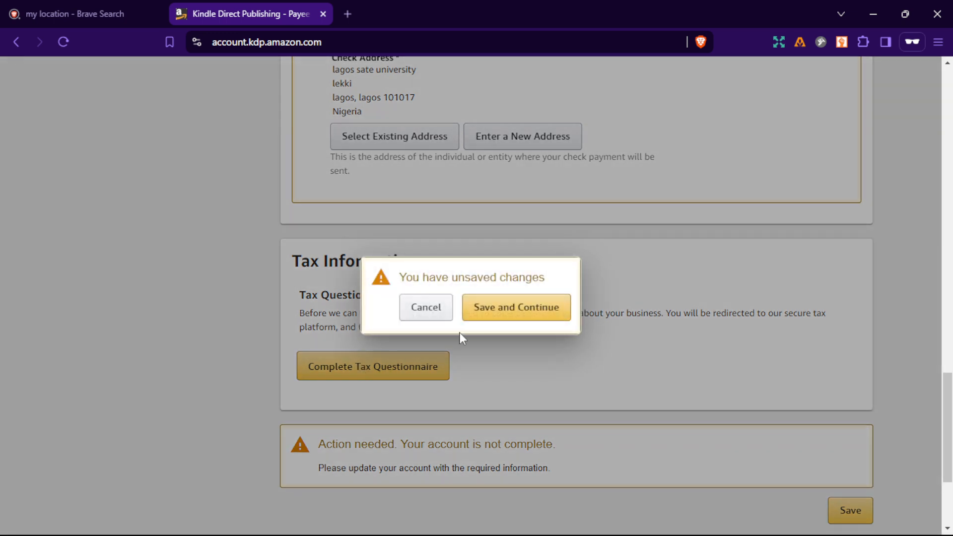
left_click(520, 306)
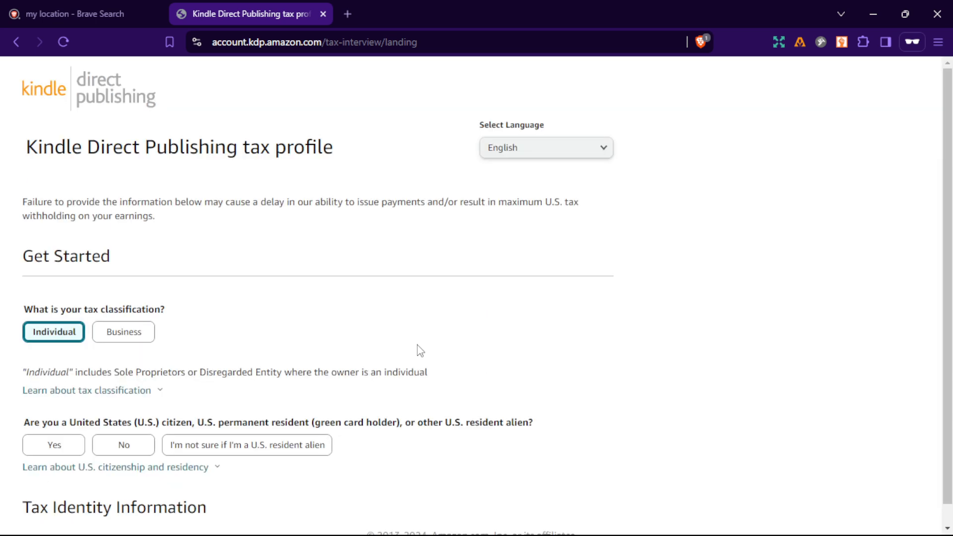
Answer No to the U.S. citizen/resident question and No to the intermediary agent question for the Individual classification.
scroll(343, 285, "down", 1)
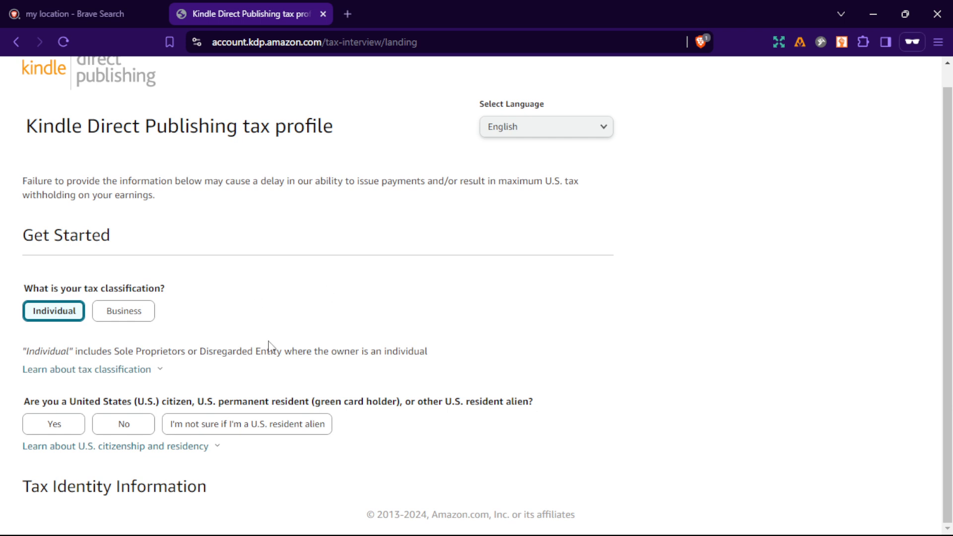
scroll(271, 347, "up", 1)
scroll(273, 350, "down", 1)
left_click(129, 427)
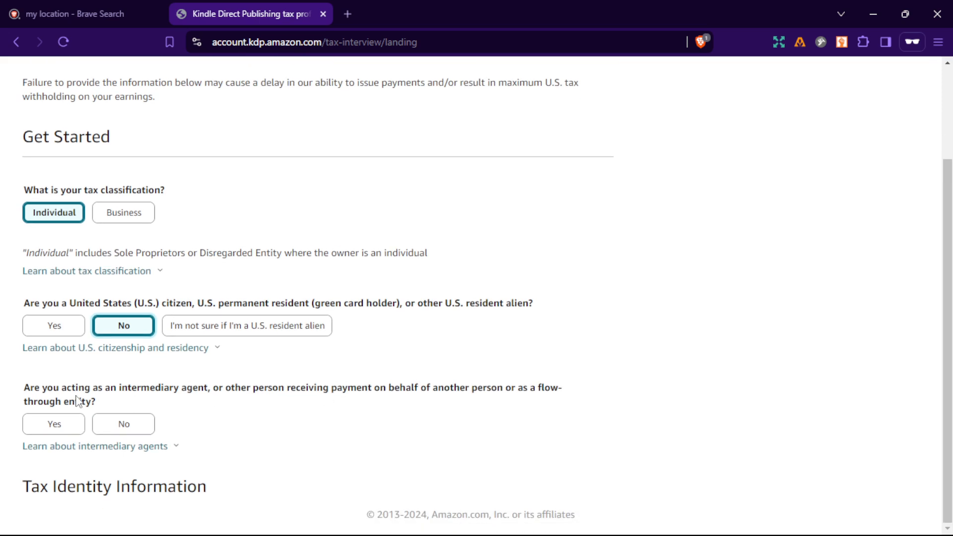
left_click(120, 426)
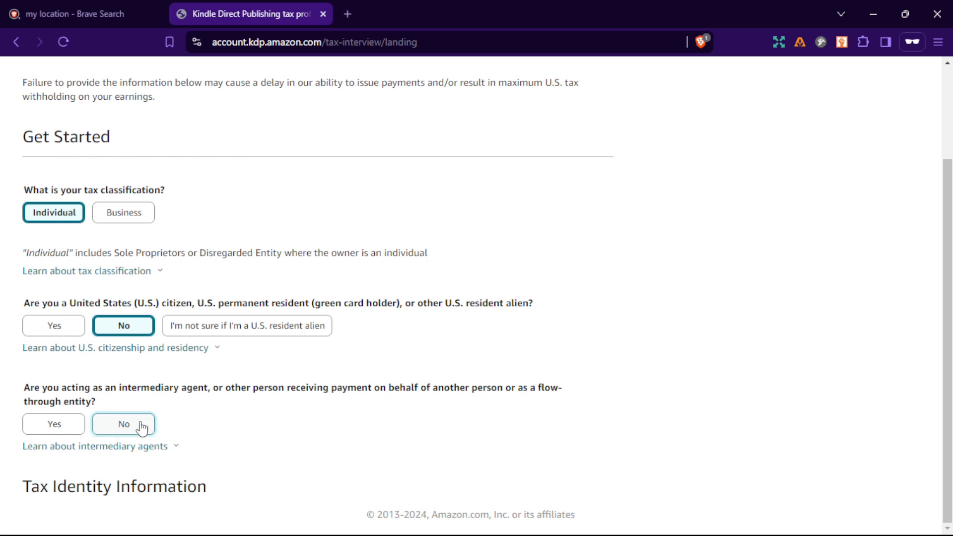
left_click(125, 424)
Set the country of citizenship in the tax identity information to Nigeria.
scroll(196, 410, "down", 1)
scroll(195, 412, "down", 5)
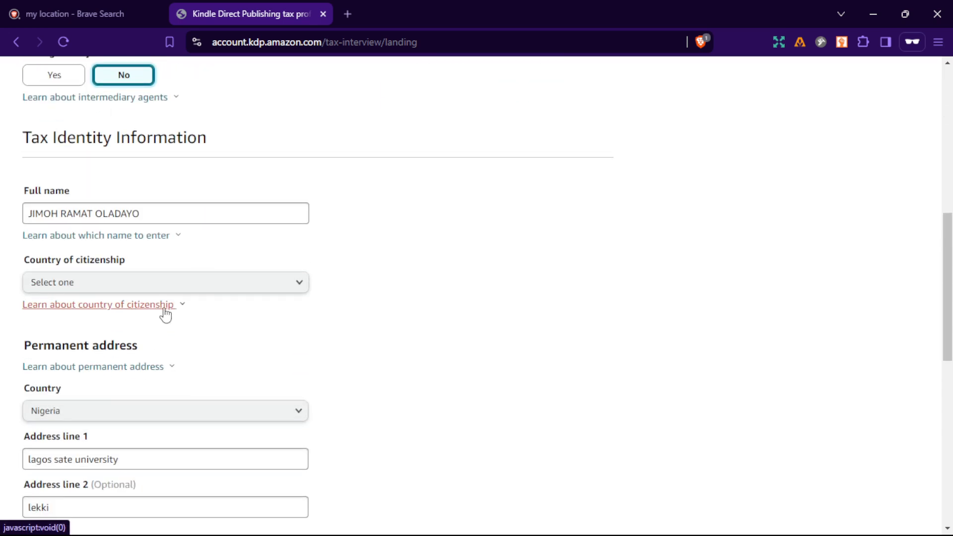
left_click(232, 293)
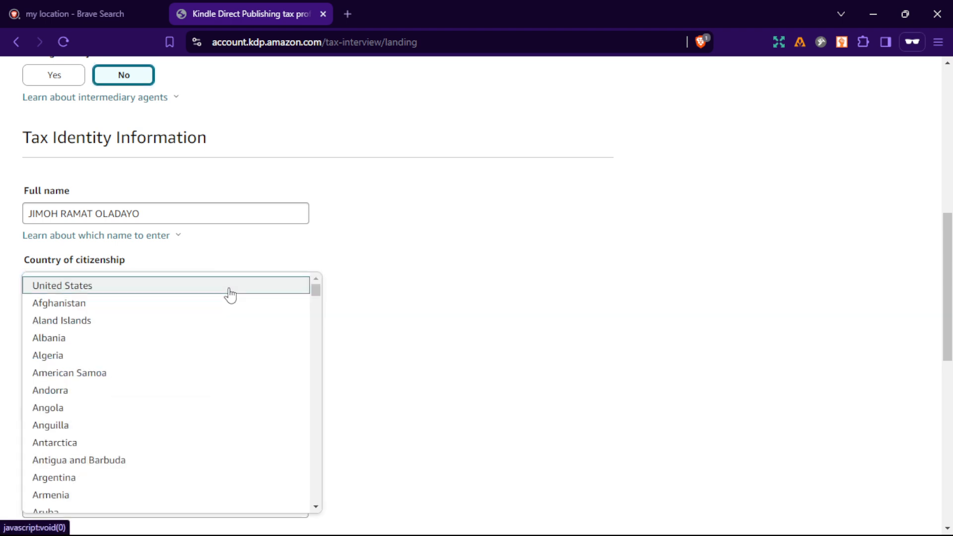
scroll(200, 302, "down", 12)
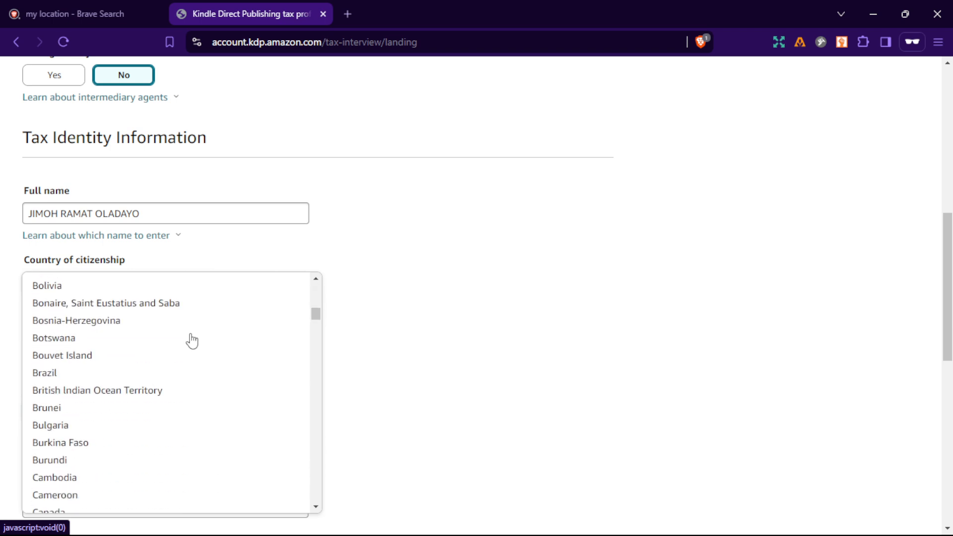
scroll(192, 341, "down", 20)
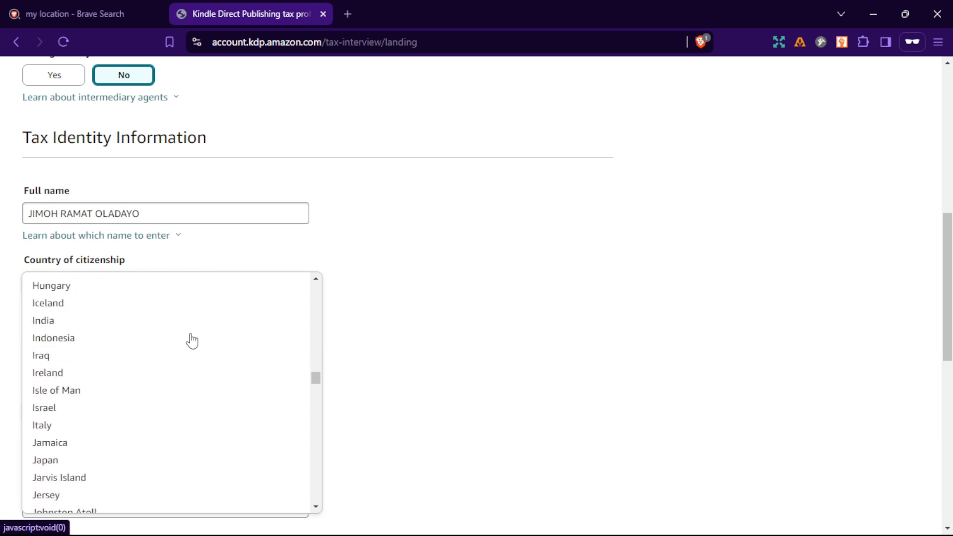
scroll(191, 341, "down", 15)
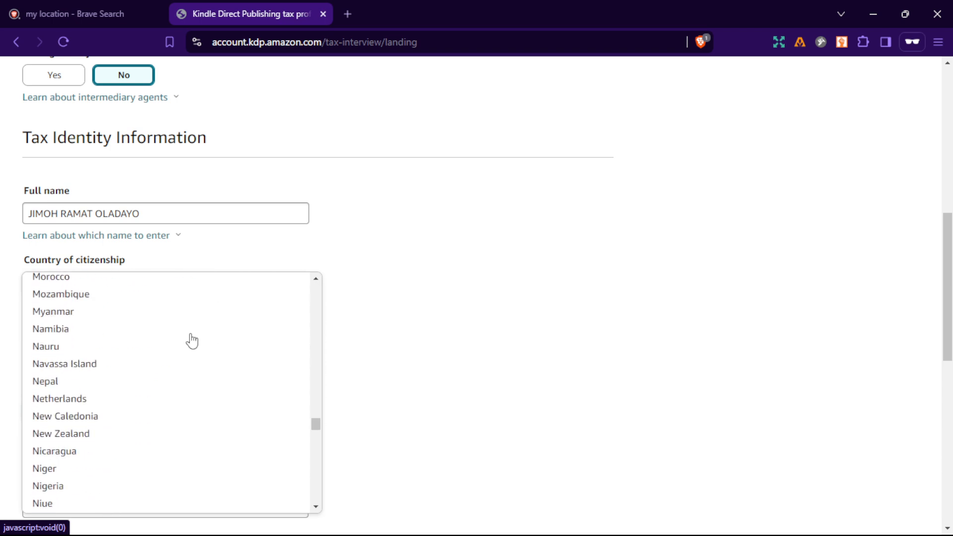
left_click(127, 356)
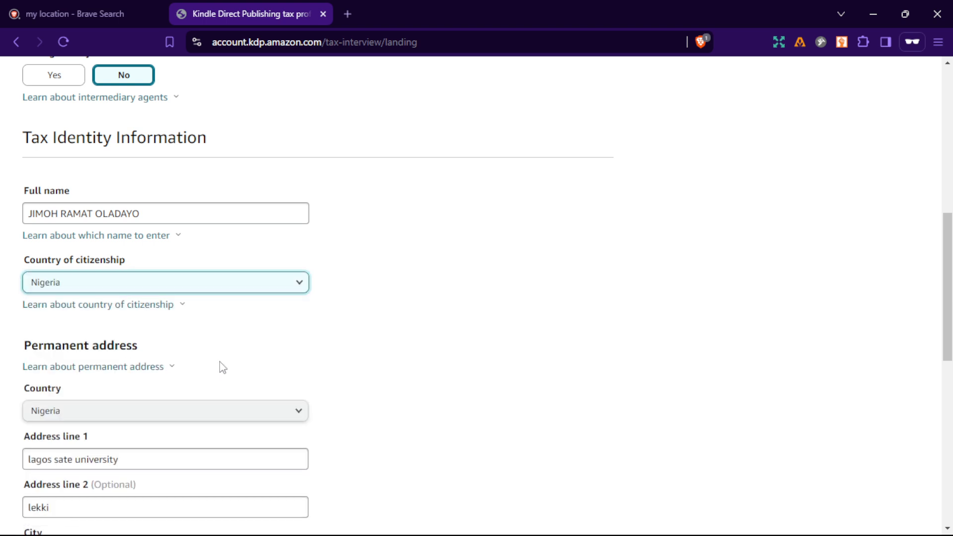
Uncheck the Non-US TIN option and choose that the country of tax liability does not issue TINs to residents.
scroll(218, 364, "down", 3)
scroll(182, 355, "down", 5)
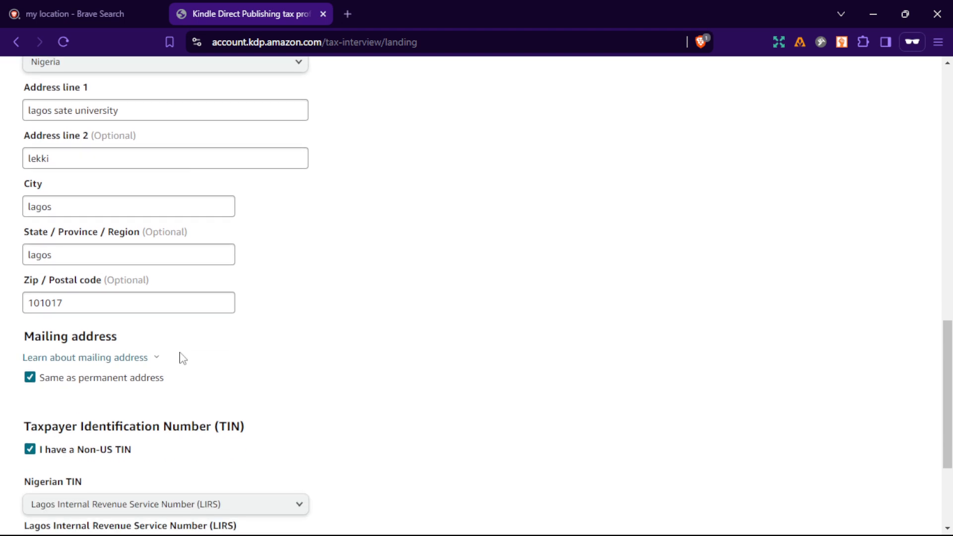
scroll(76, 334, "down", 2)
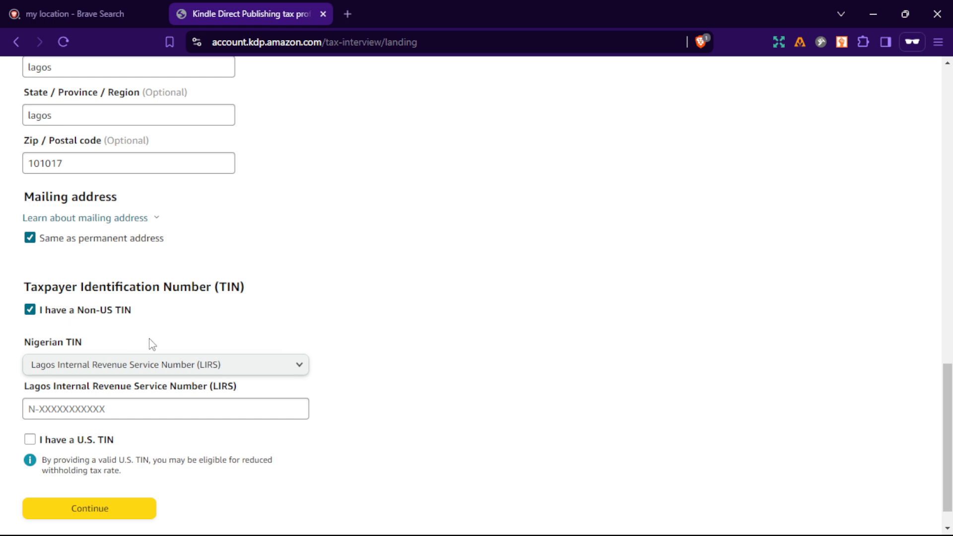
scroll(152, 344, "down", 1)
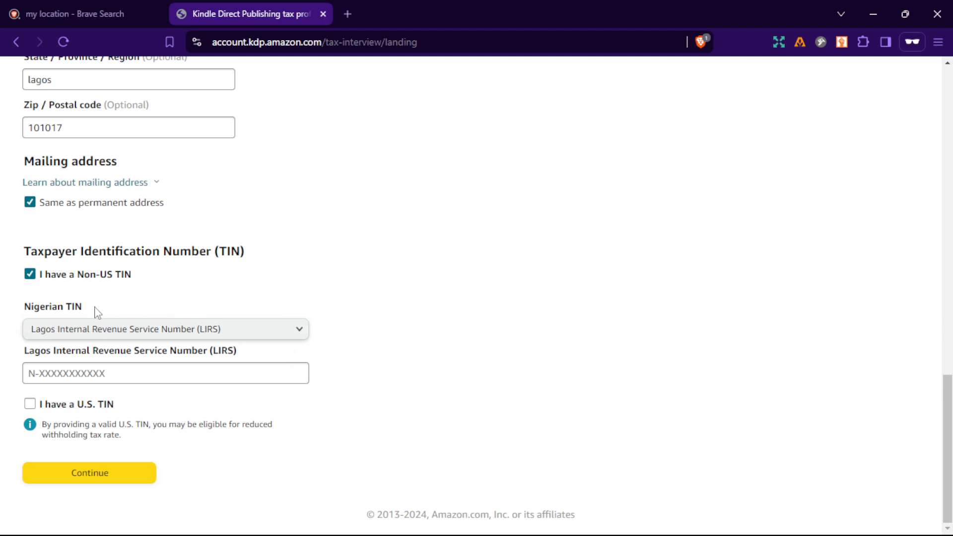
left_click(30, 275)
left_click(219, 397)
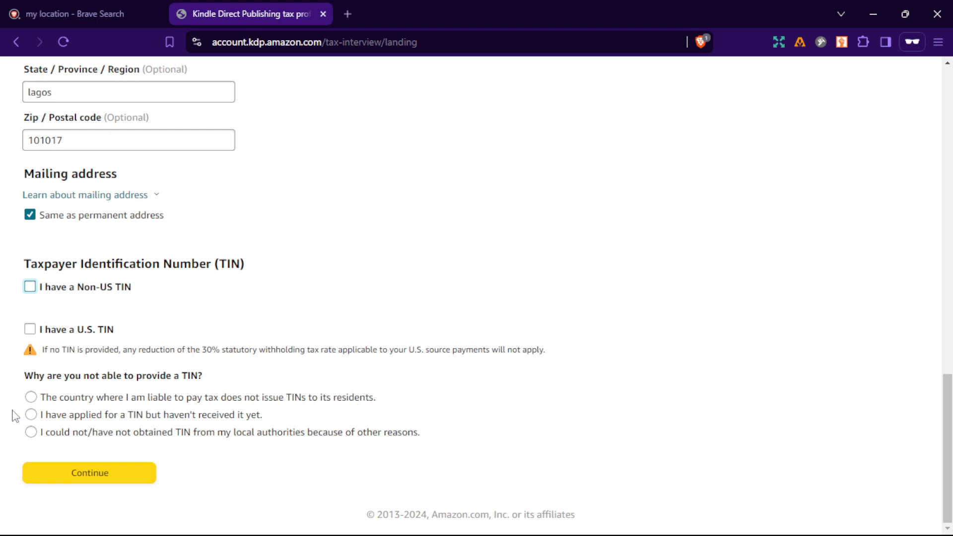
left_click(36, 398)
Save the tax interview answers and open the form preview.
left_click(98, 502)
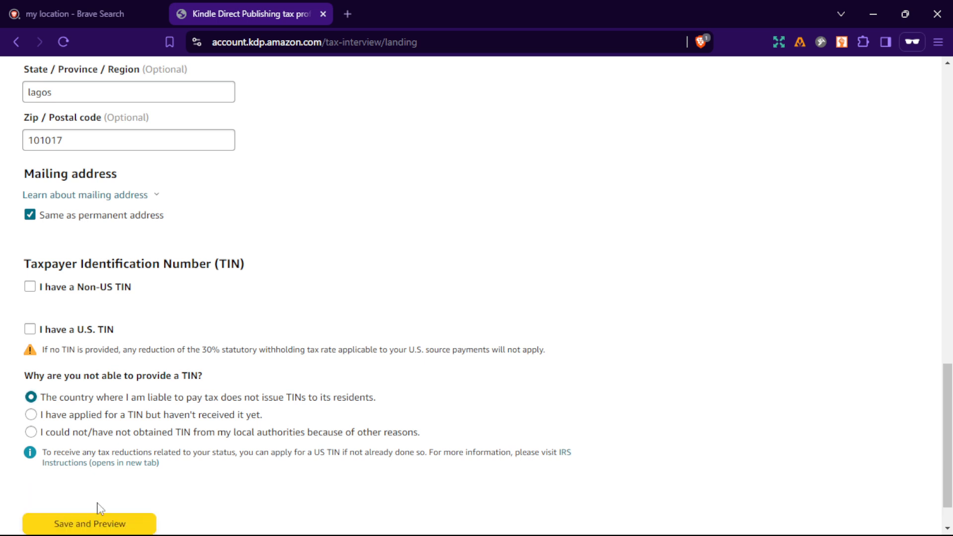
scroll(114, 518, "down", 1)
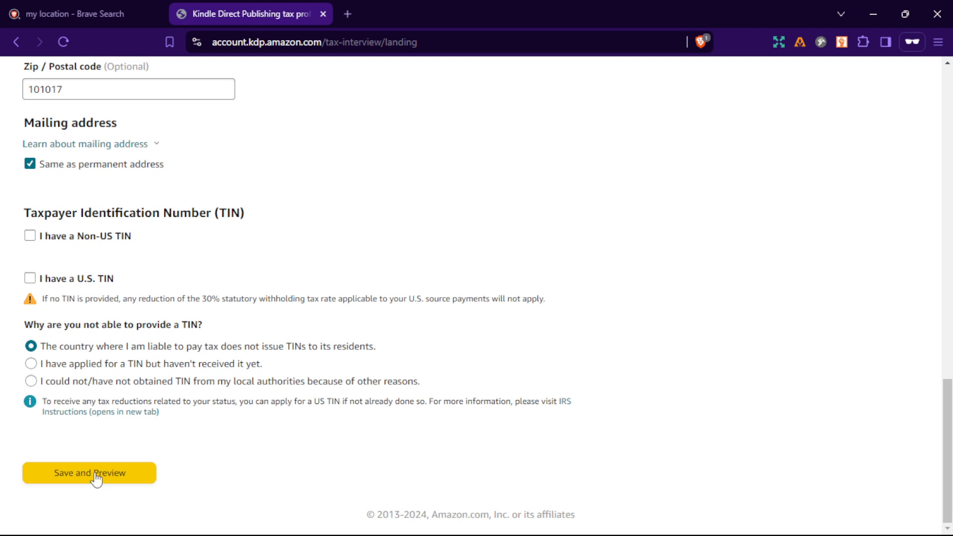
left_click(95, 476)
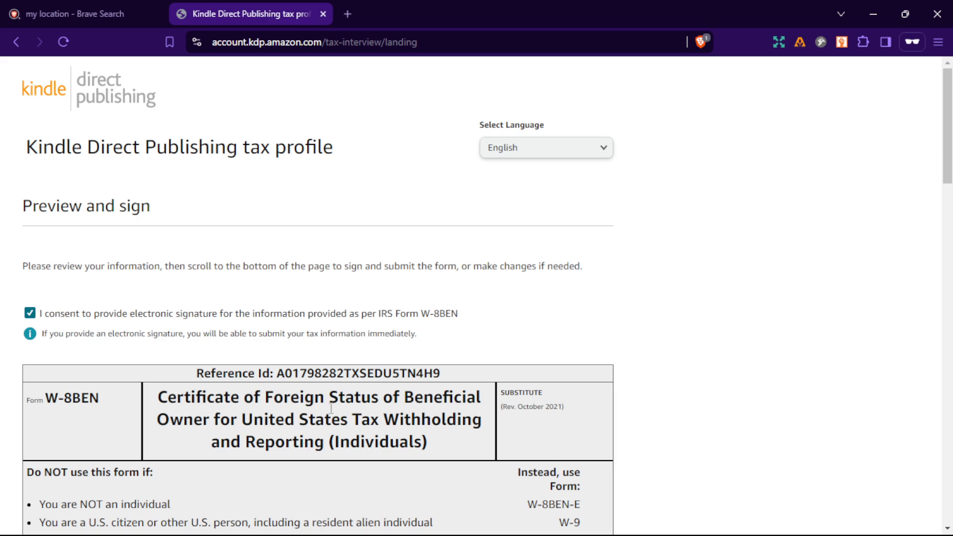
Review the W-8BEN preview details from identification through the certification section.
scroll(313, 331, "down", 3)
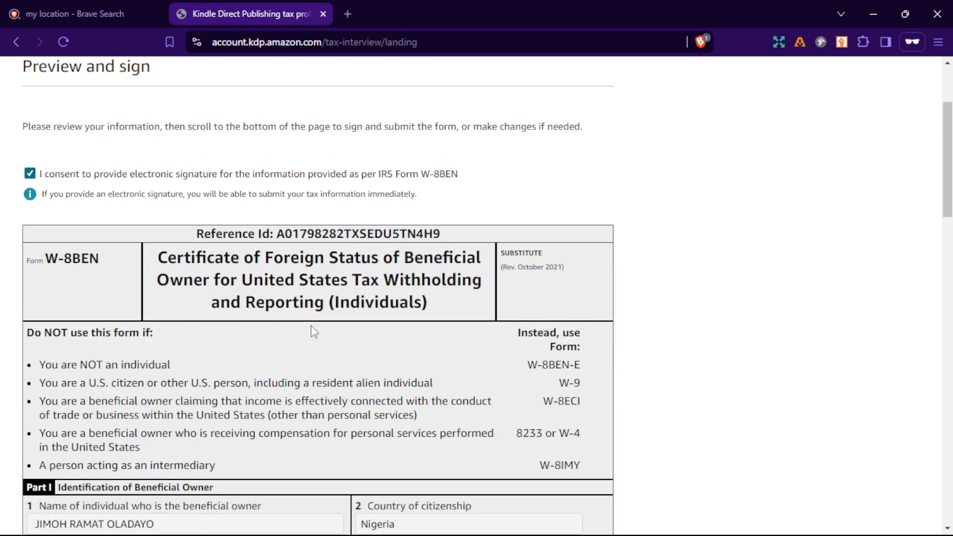
scroll(314, 331, "down", 6)
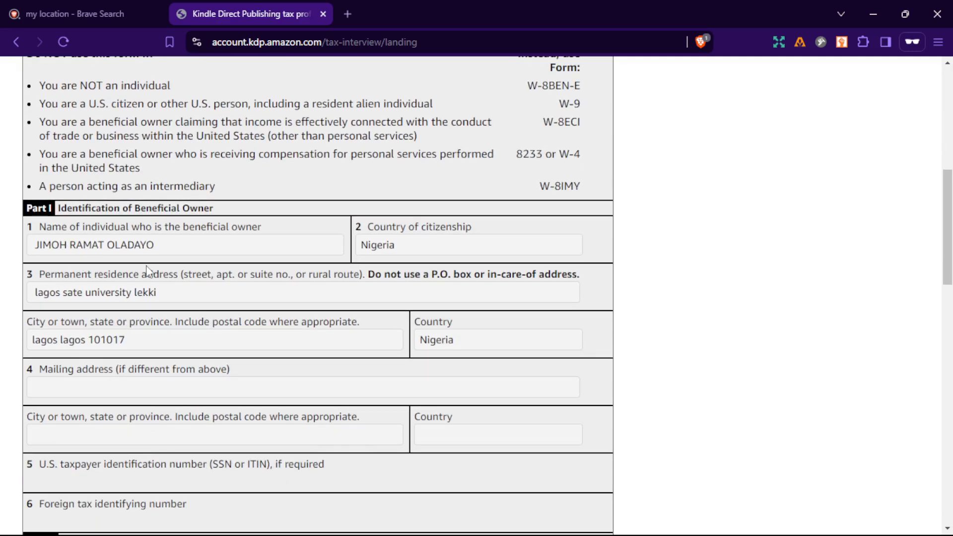
scroll(313, 294, "down", 3)
scroll(316, 298, "down", 2)
scroll(316, 300, "down", 3)
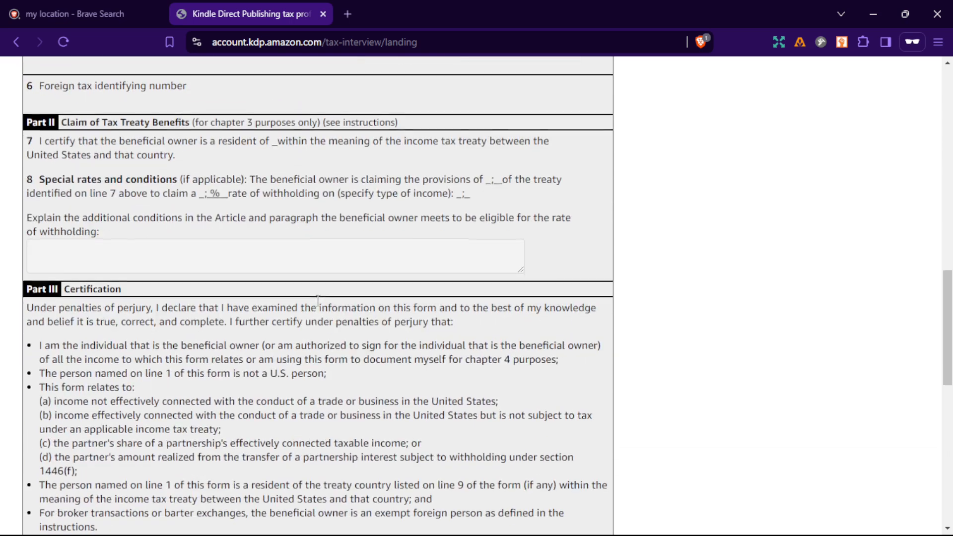
scroll(318, 300, "down", 7)
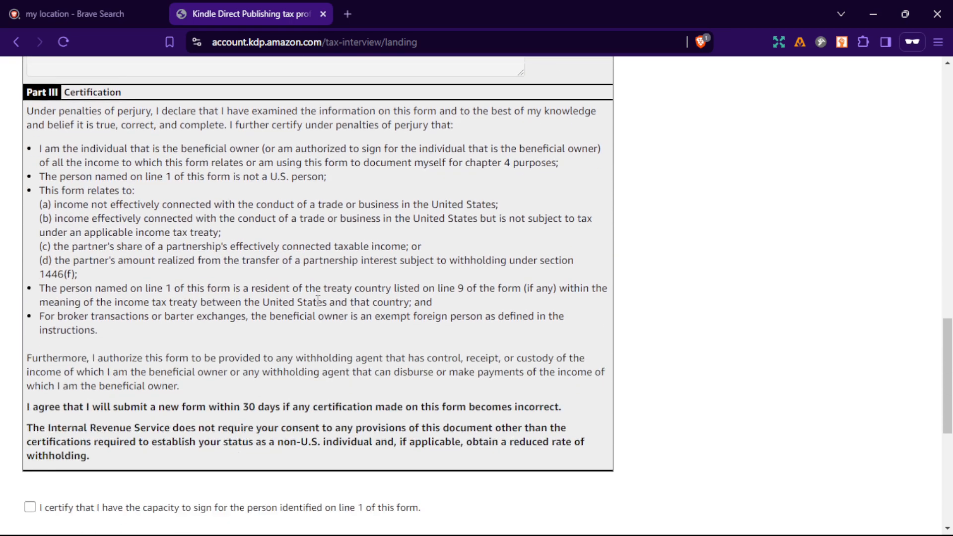
scroll(320, 307, "down", 1)
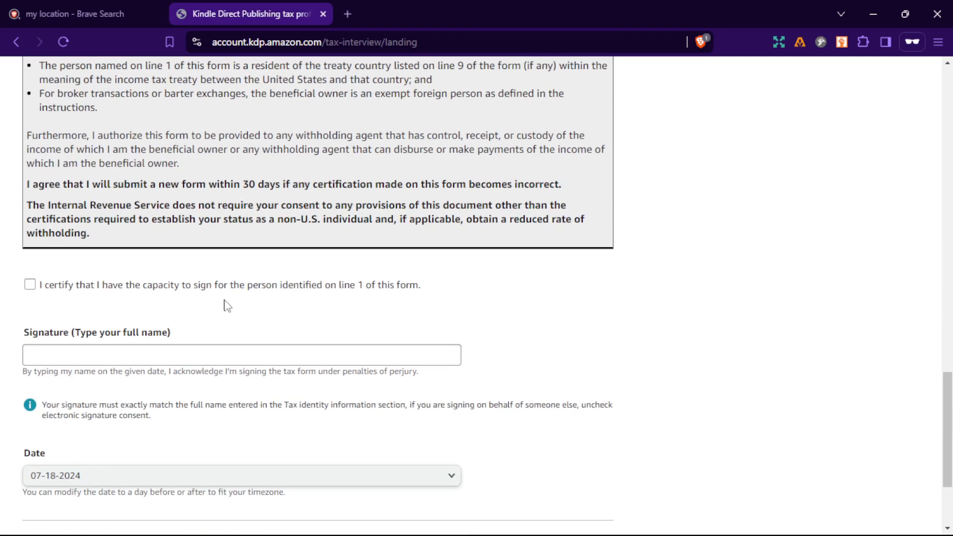
Certify the capacity to sign and enter the full legal name as the signature.
left_click(30, 285)
scroll(129, 296, "down", 2)
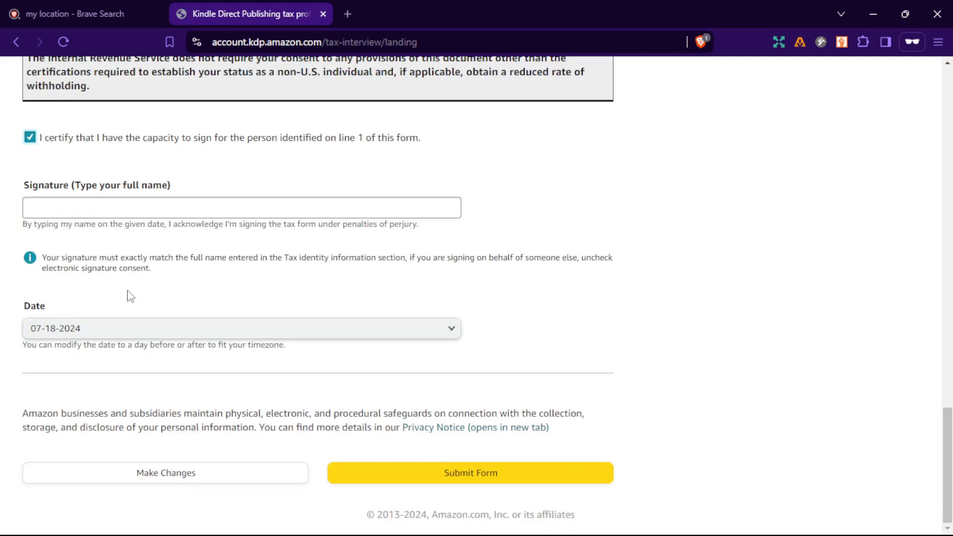
left_click(129, 208)
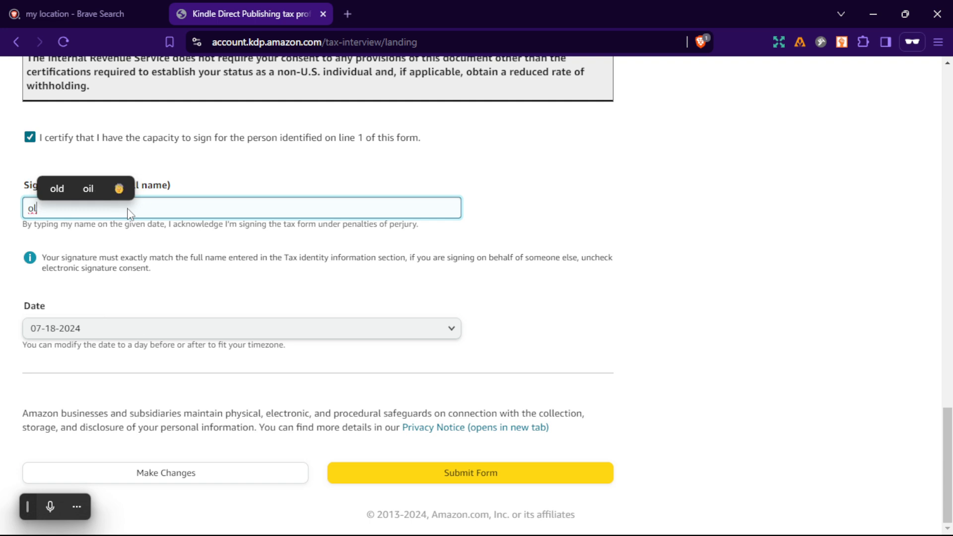
key("BackSpace")
key("BackSpace")
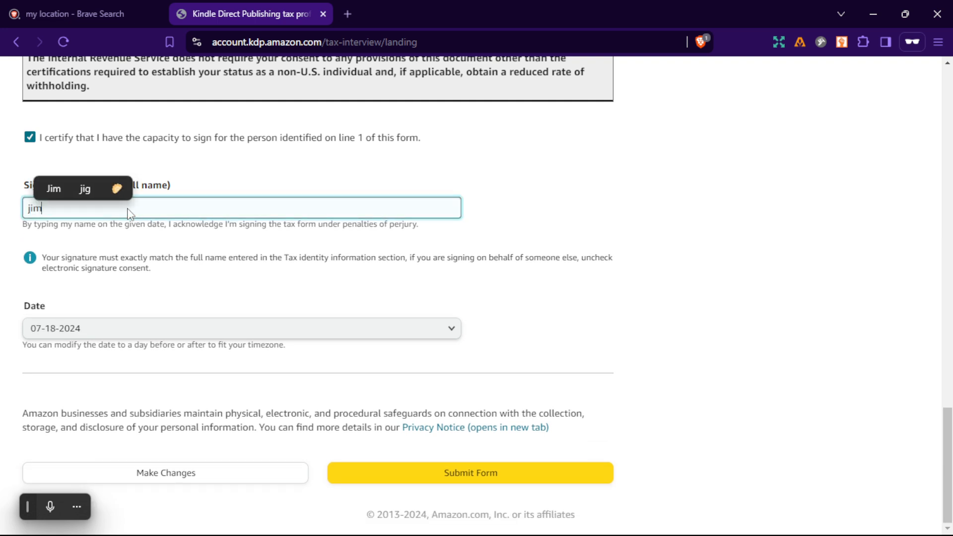
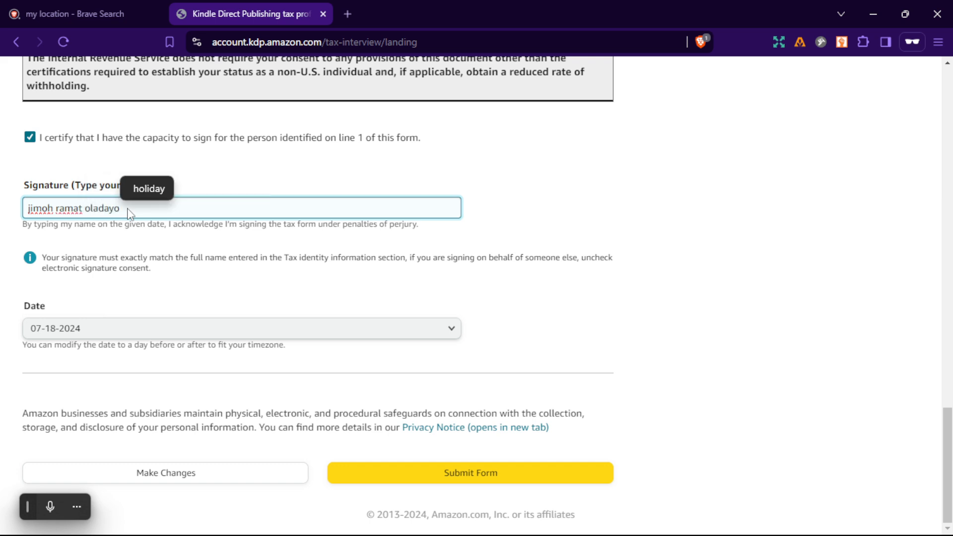
Scroll back through the W-8BEN preview to check the entered details against the signature.
scroll(309, 239, "up", 15)
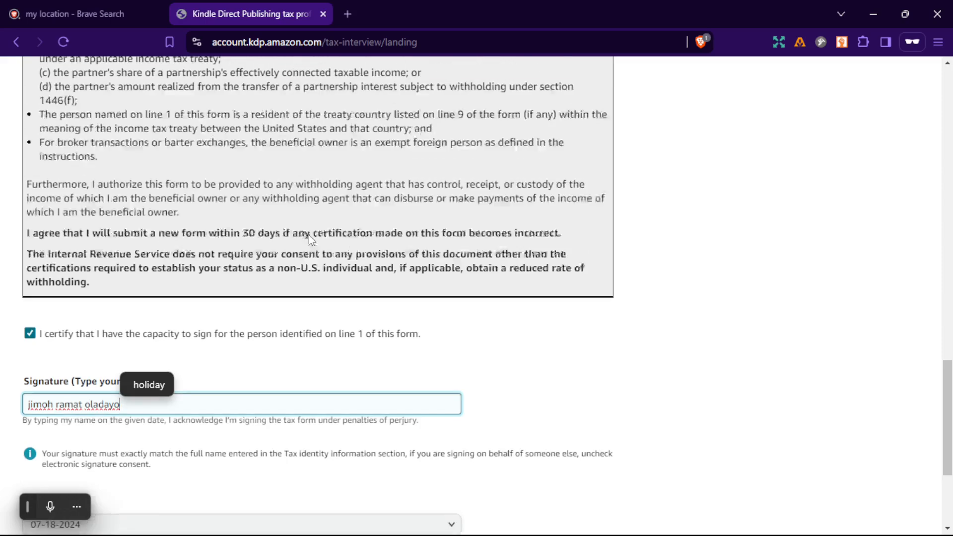
scroll(311, 240, "up", 8)
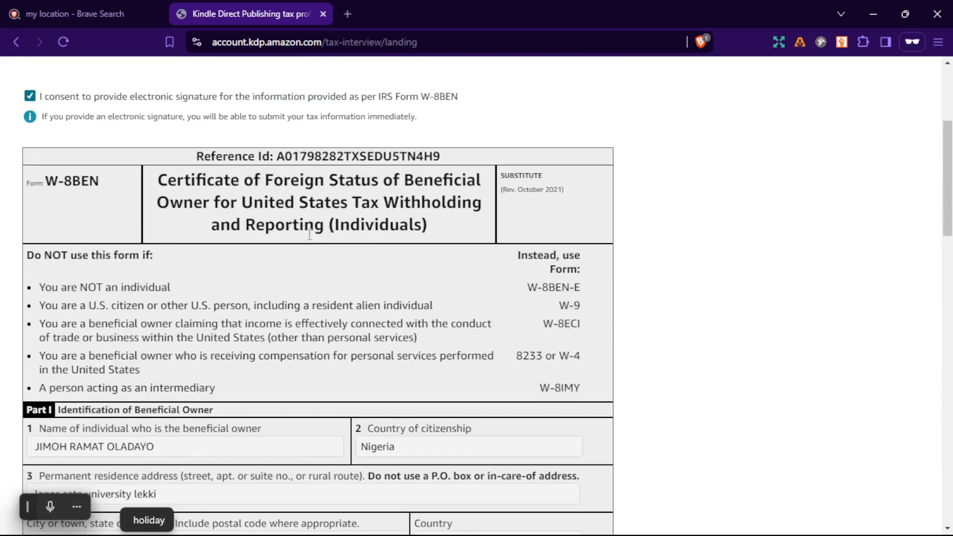
scroll(309, 236, "up", 5)
scroll(309, 237, "down", 5)
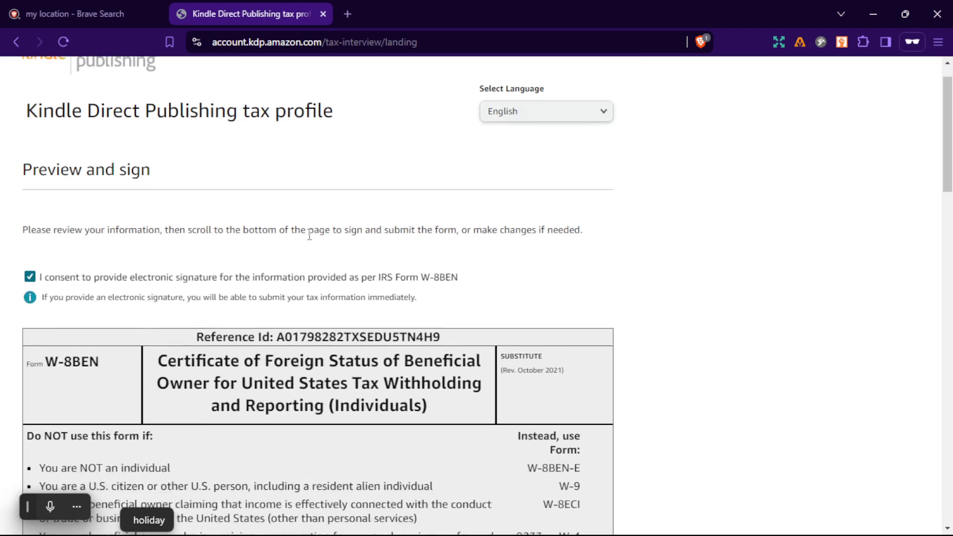
scroll(310, 238, "down", 5)
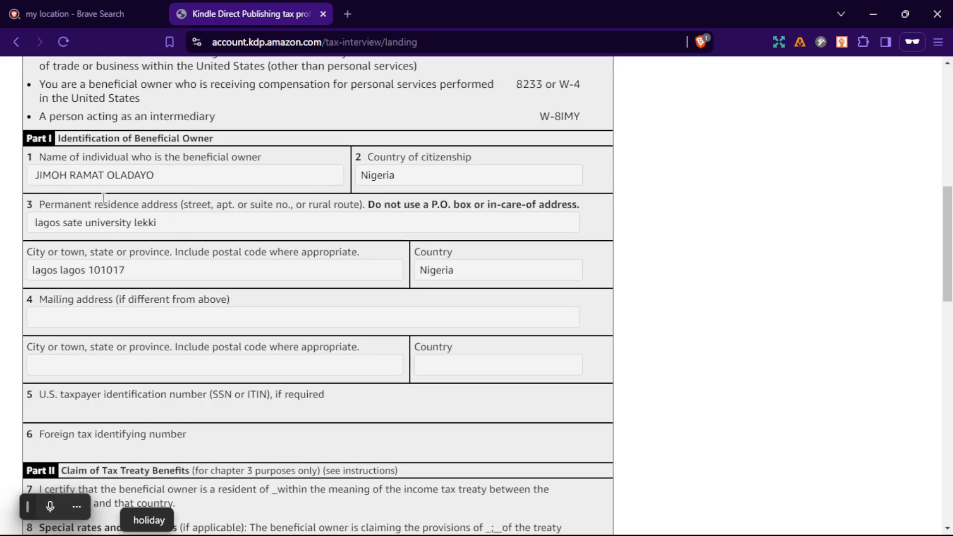
scroll(175, 221, "down", 14)
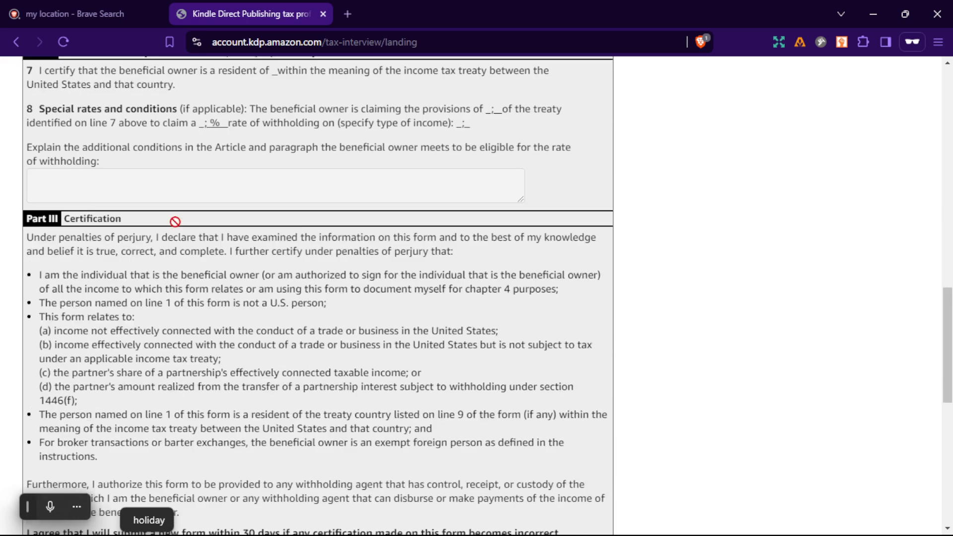
scroll(175, 222, "down", 4)
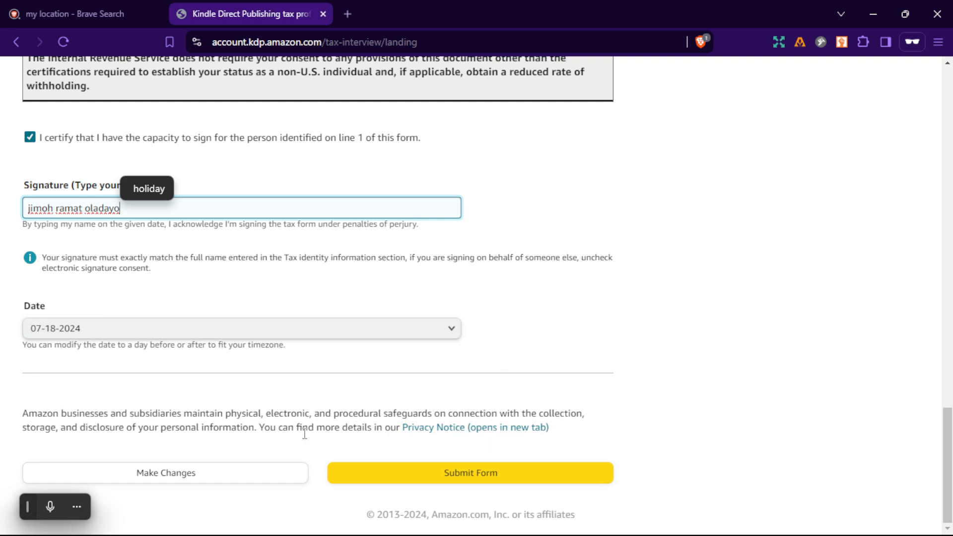
scroll(298, 435, "up", 2)
scroll(276, 412, "down", 2)
Submit the signed tax form.
left_click(642, 343)
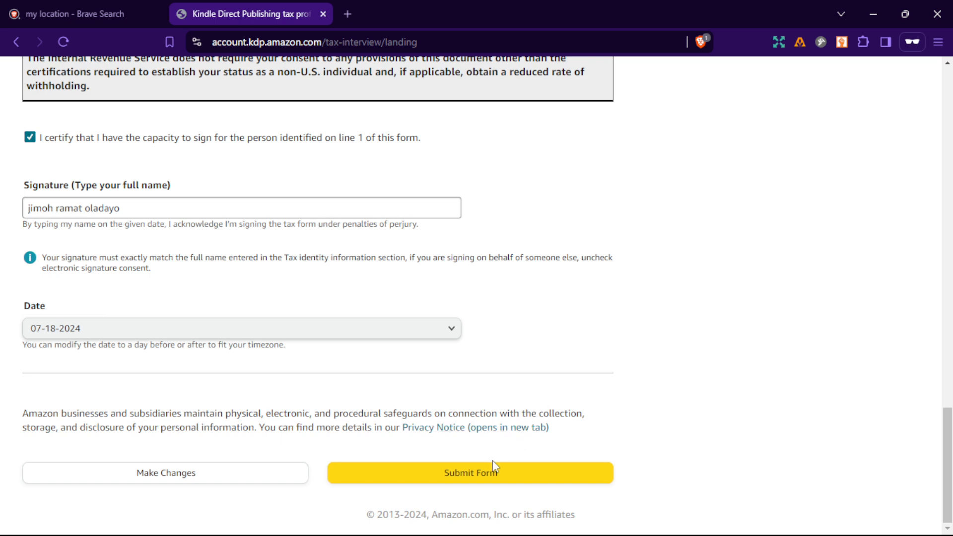
left_click(480, 477)
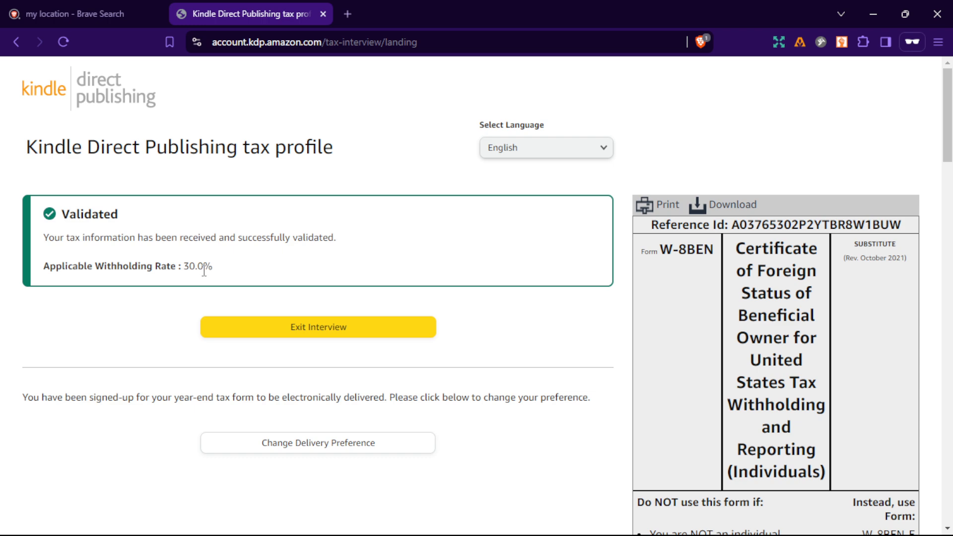
scroll(204, 268, "down", 1)
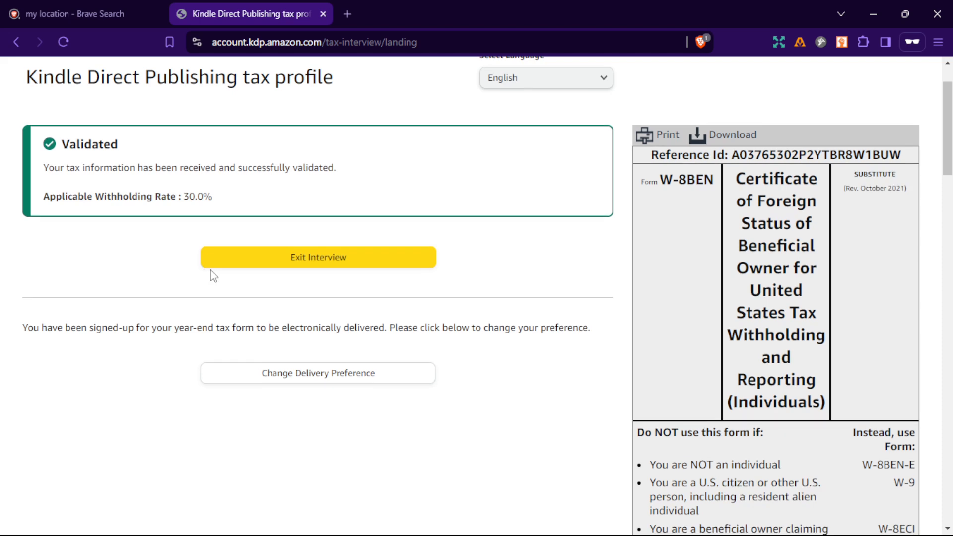
Review the validated tax profile page and the W-8BEN preview from identification through certification.
scroll(219, 276, "up", 1)
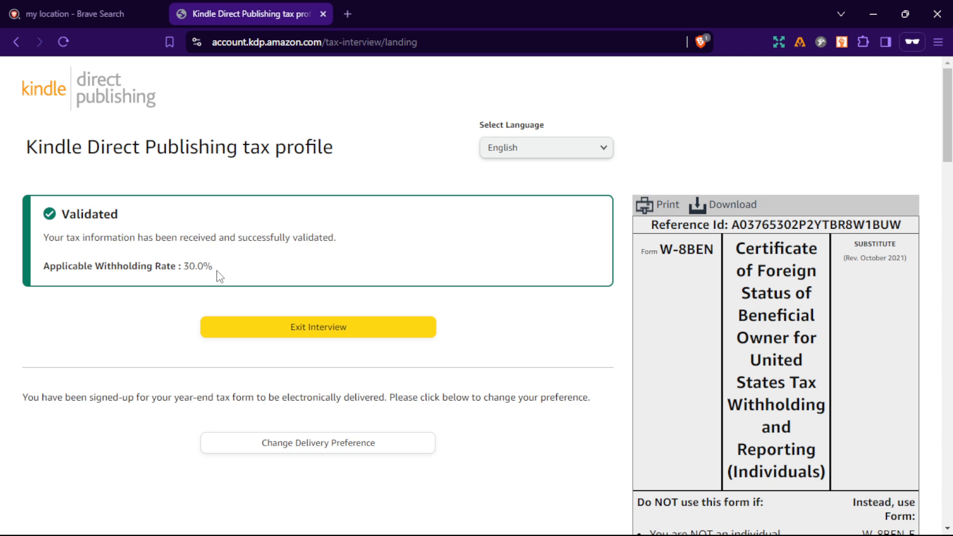
scroll(220, 277, "down", 4)
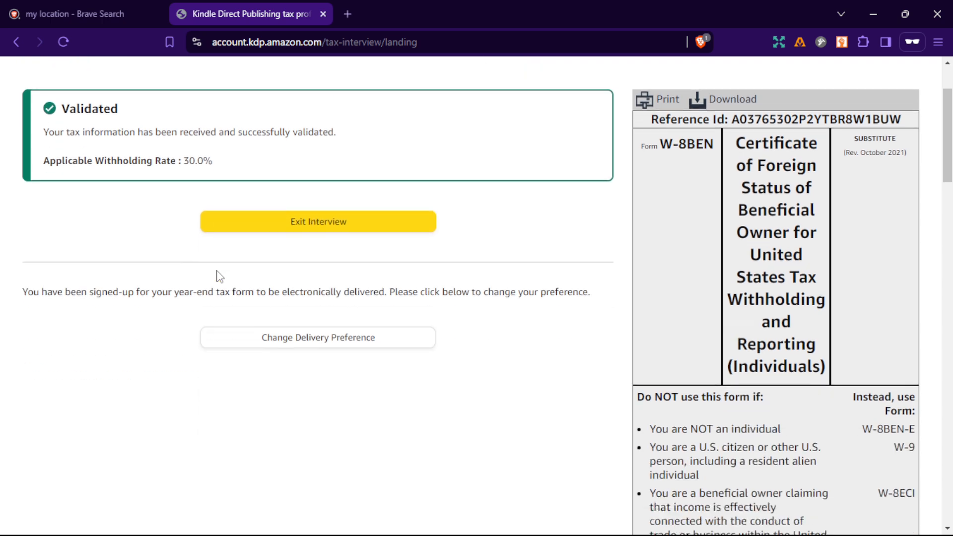
scroll(219, 276, "down", 8)
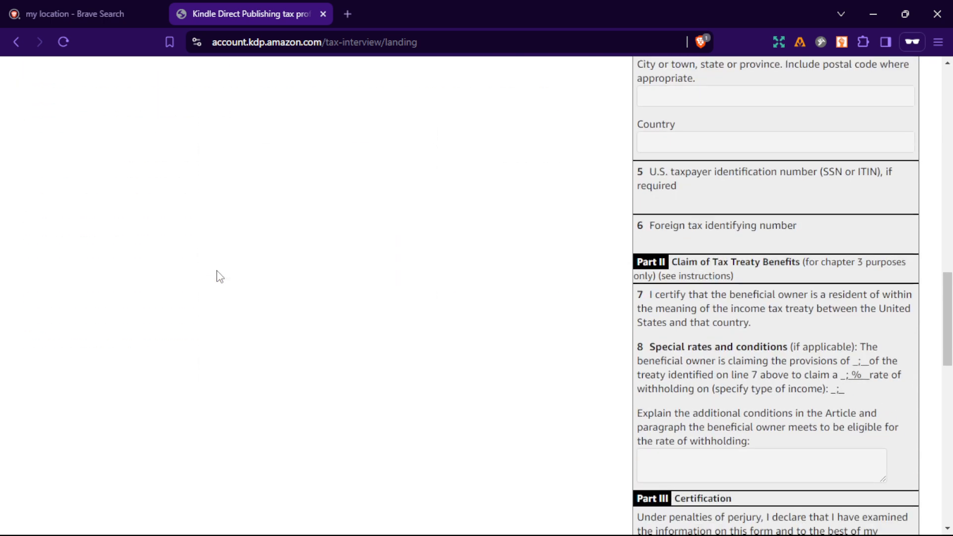
scroll(220, 276, "up", 12)
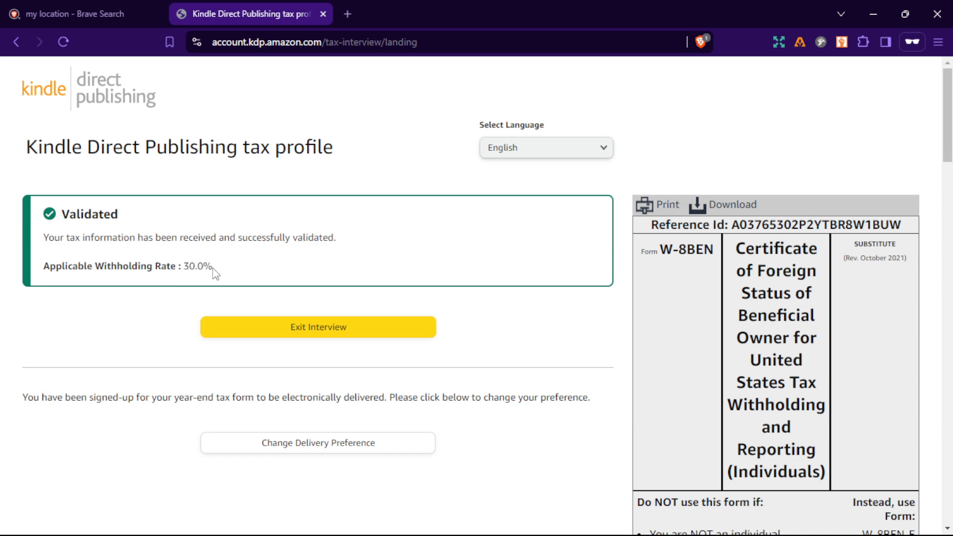
scroll(215, 273, "down", 2)
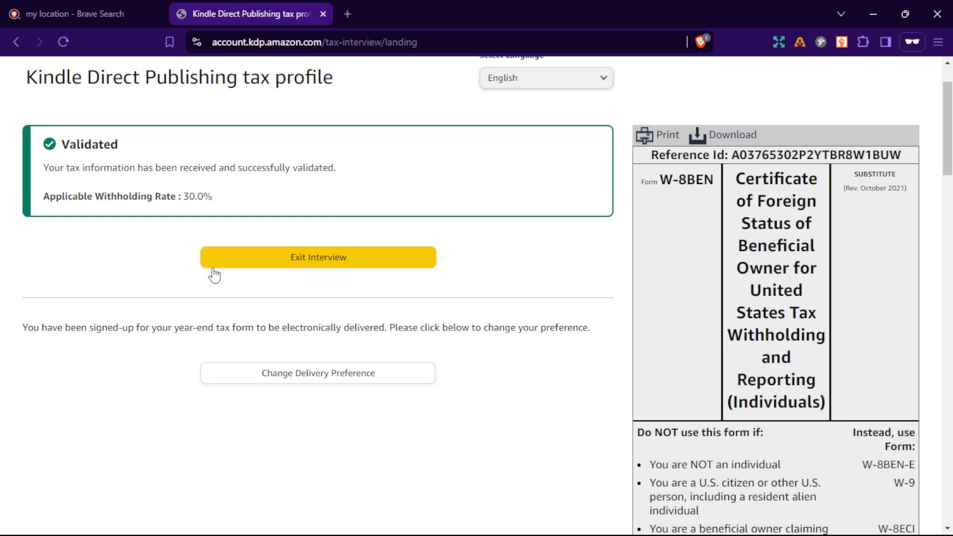
scroll(214, 274, "down", 16)
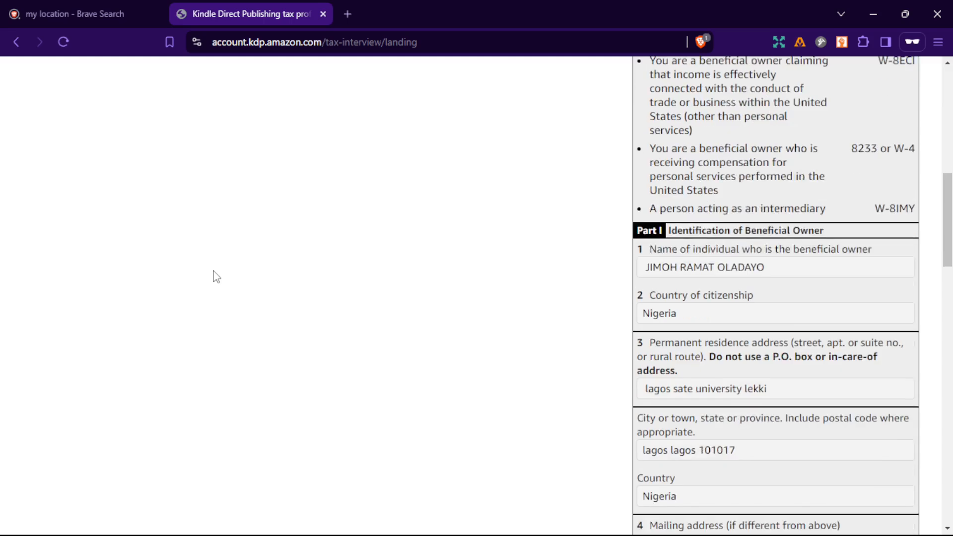
scroll(217, 277, "down", 10)
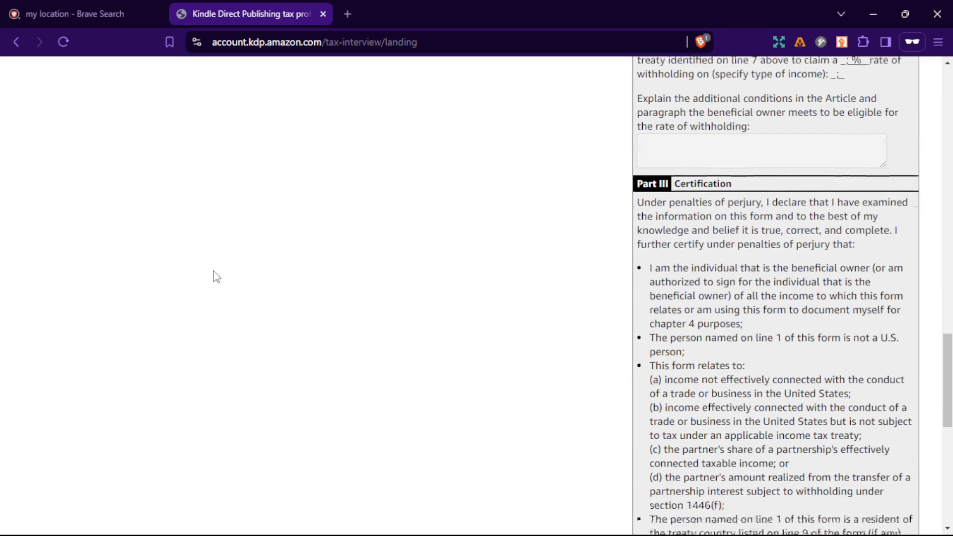
scroll(216, 276, "down", 5)
scroll(216, 276, "up", 20)
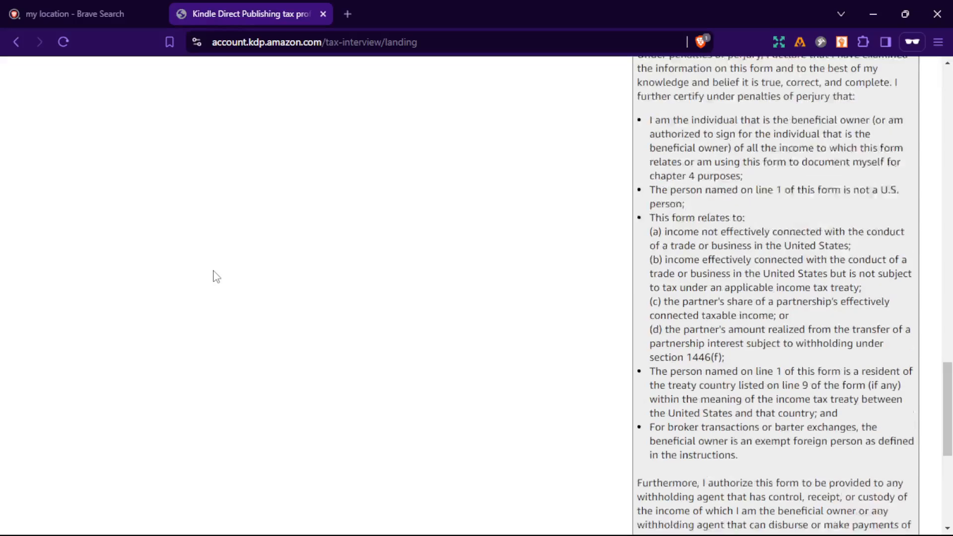
scroll(217, 277, "up", 8)
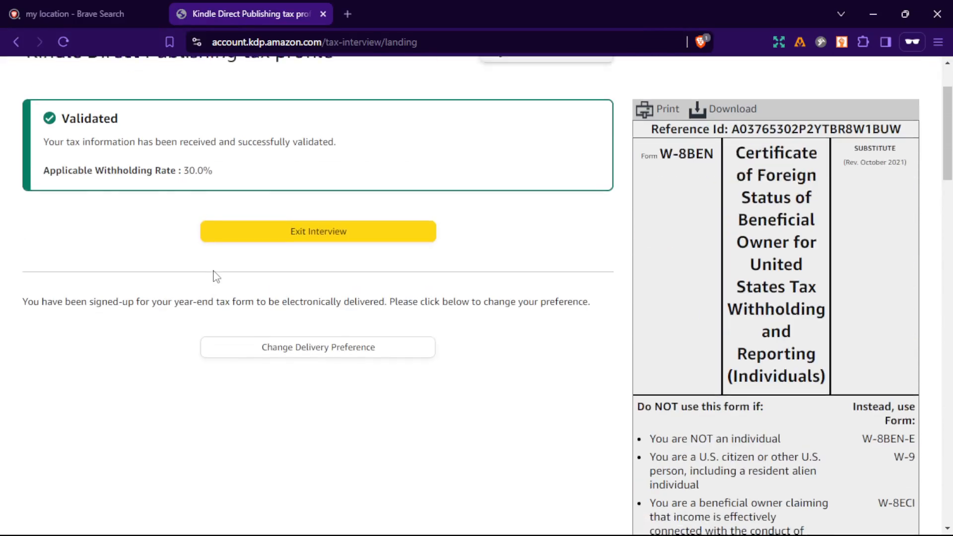
scroll(298, 272, "down", 1)
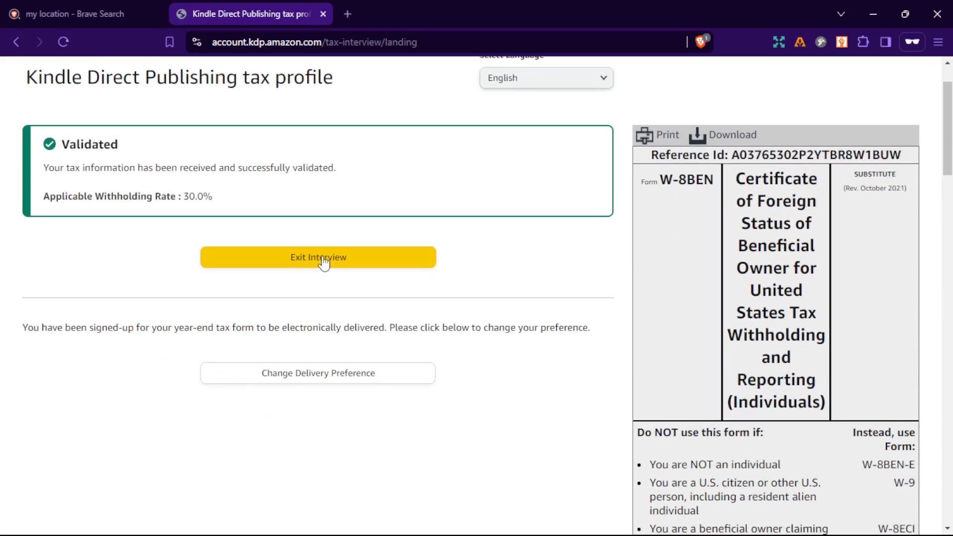
Exit the tax interview, check the author, payment and tax sections of the account page, and save the account settings.
left_click(322, 259)
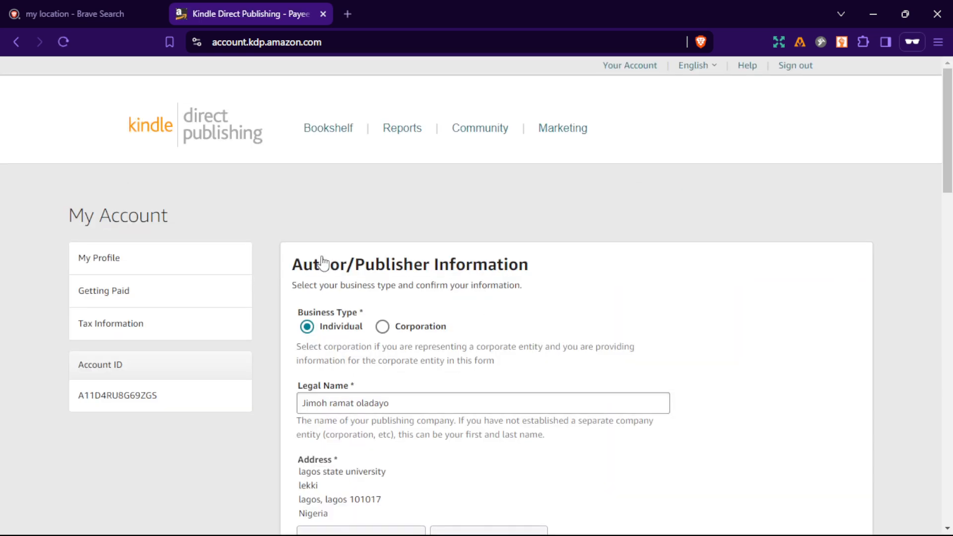
scroll(323, 262, "down", 13)
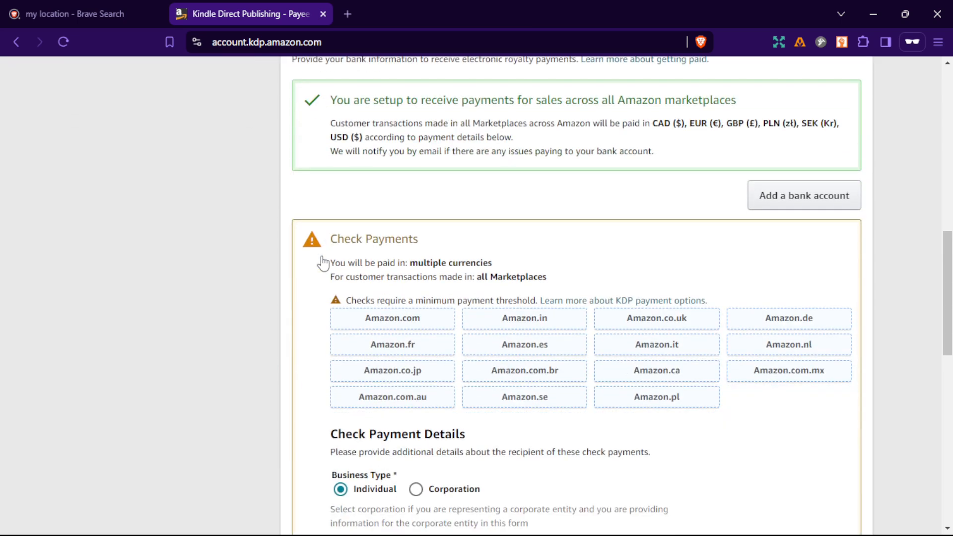
scroll(323, 262, "down", 1)
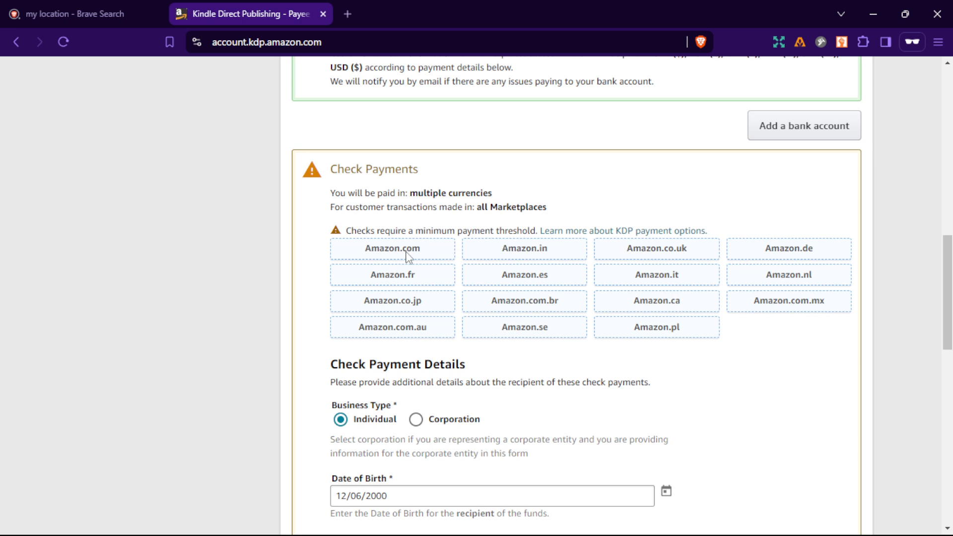
scroll(412, 342, "down", 3)
scroll(416, 344, "up", 3)
scroll(416, 344, "down", 6)
scroll(416, 343, "down", 3)
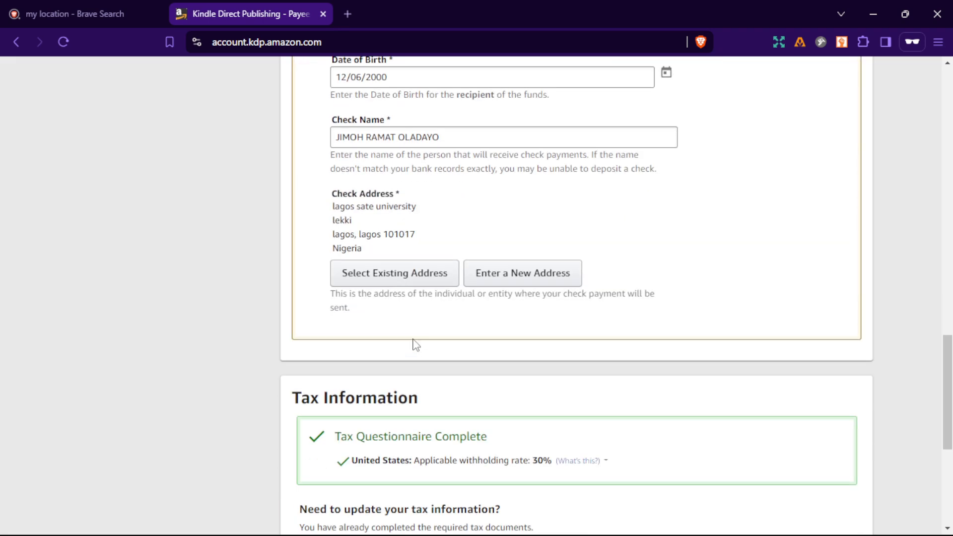
scroll(416, 344, "down", 6)
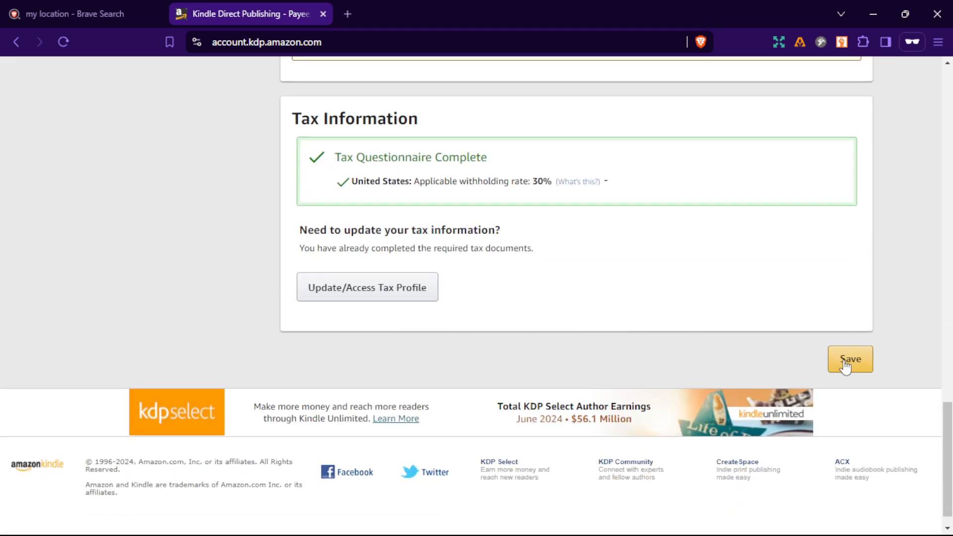
scroll(635, 332, "up", 10)
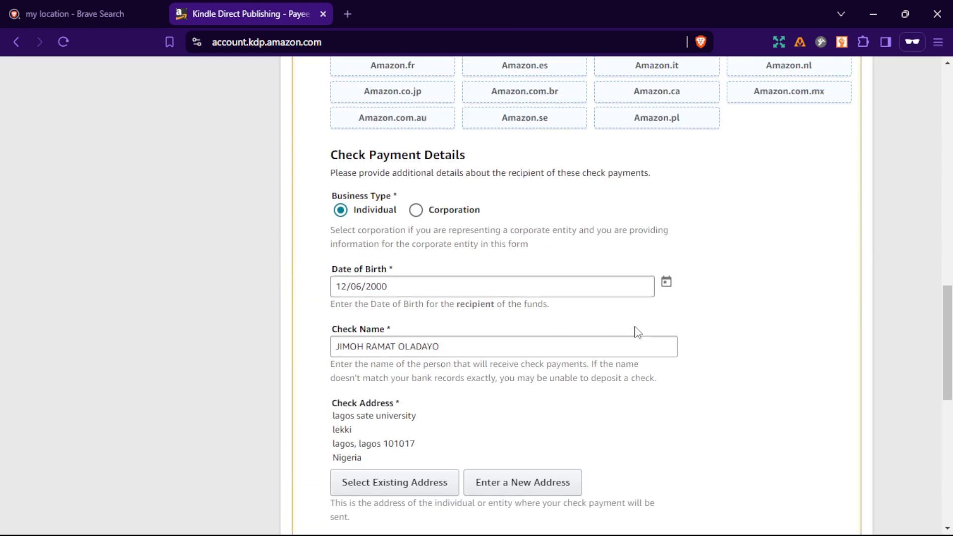
scroll(638, 332, "down", 10)
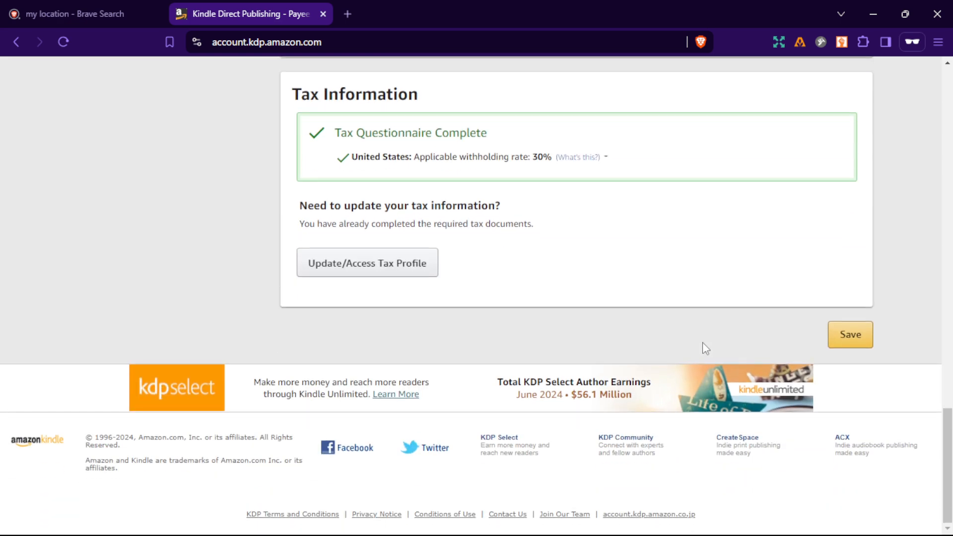
left_click(845, 336)
Return to the top of the account page and open the Bookshelf.
scroll(577, 305, "up", 12)
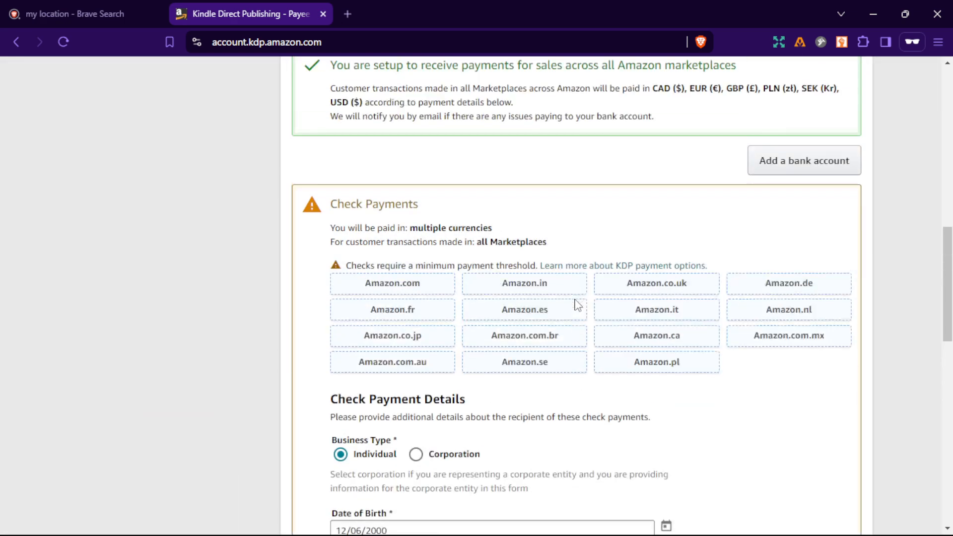
scroll(577, 305, "up", 10)
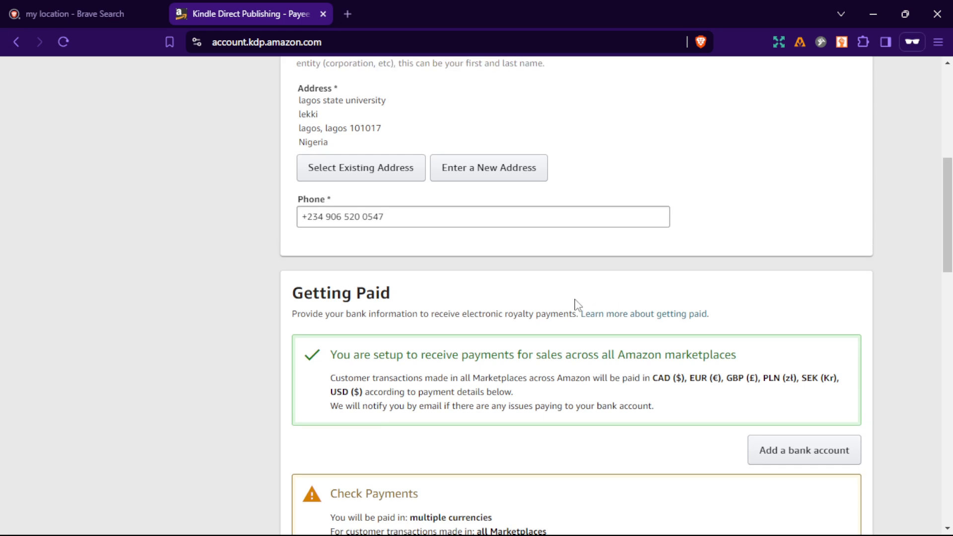
scroll(575, 305, "up", 3)
scroll(575, 304, "down", 10)
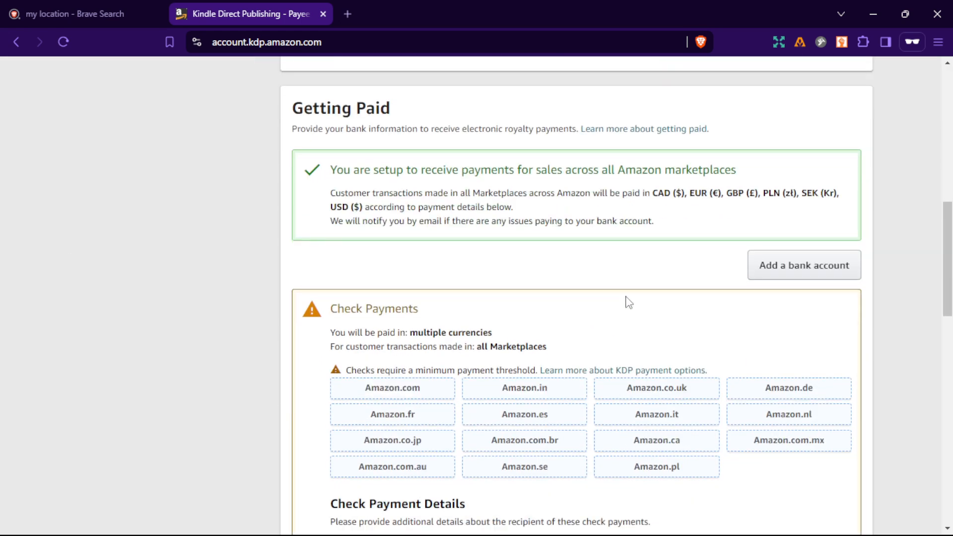
scroll(627, 301, "up", 10)
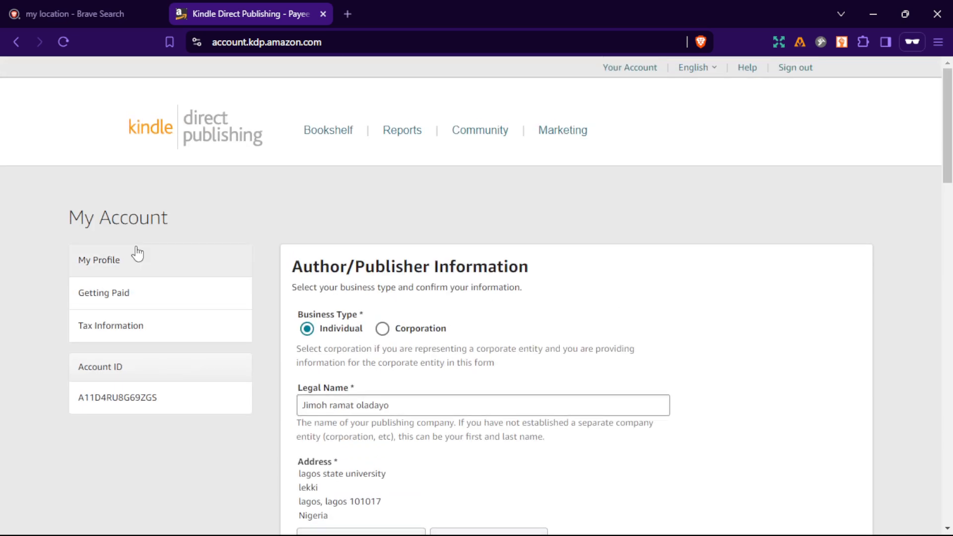
left_click(310, 140)
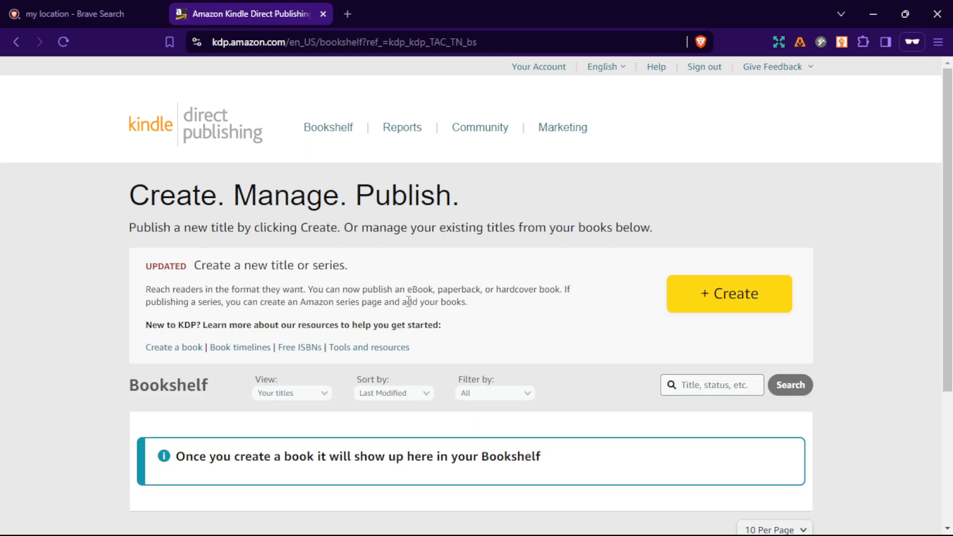
Reload and examine the Bookshelf page and its options for creating a new title or series.
scroll(340, 300, "down", 1)
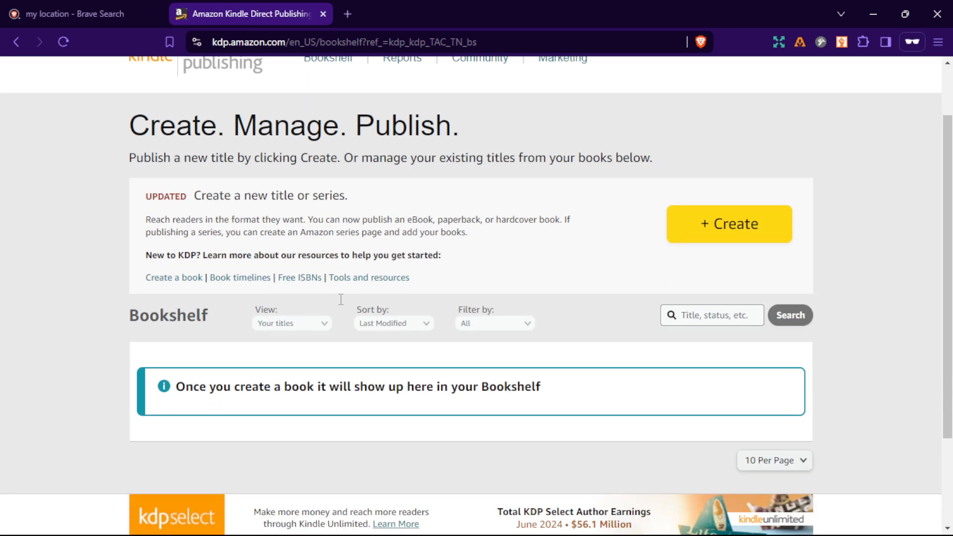
scroll(342, 305, "down", 2)
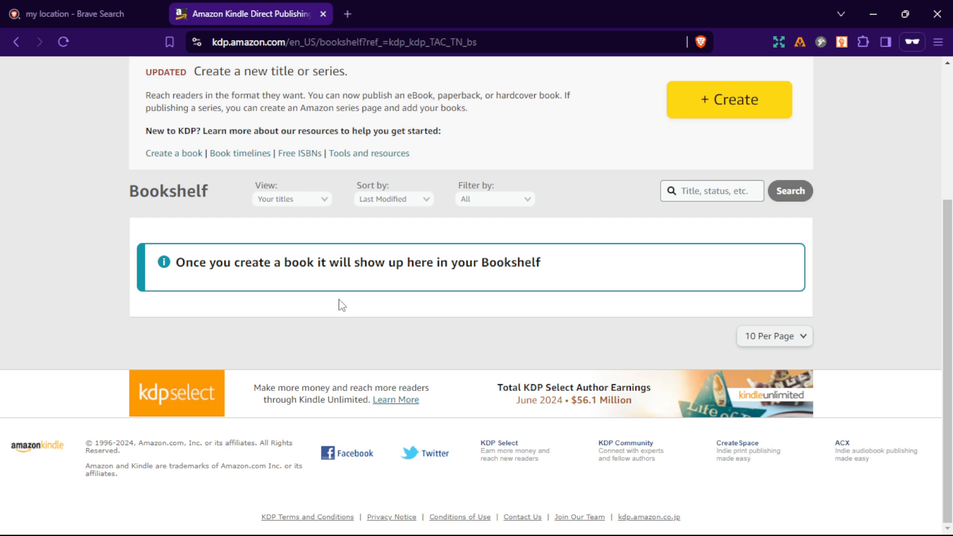
scroll(342, 305, "up", 3)
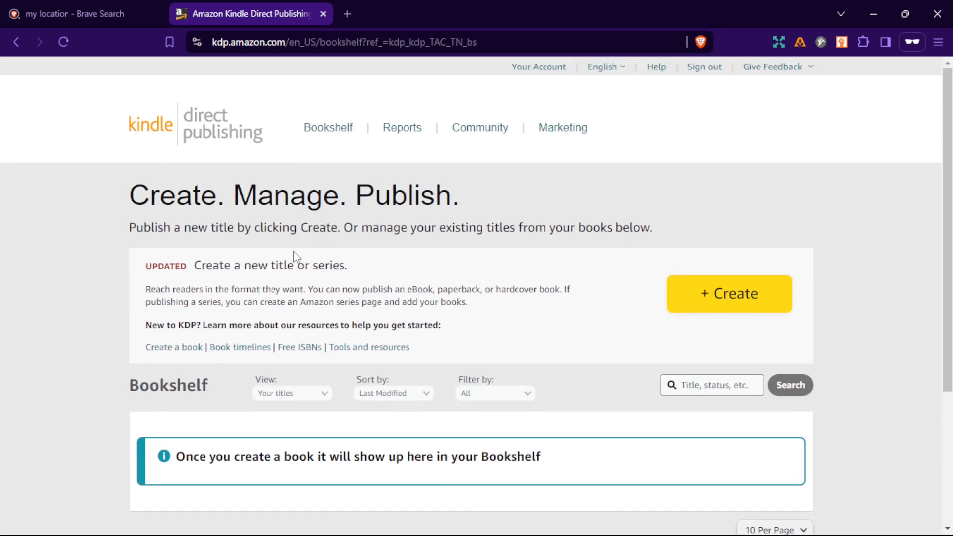
left_click(58, 41)
scroll(466, 292, "down", 1)
scroll(466, 296, "down", 1)
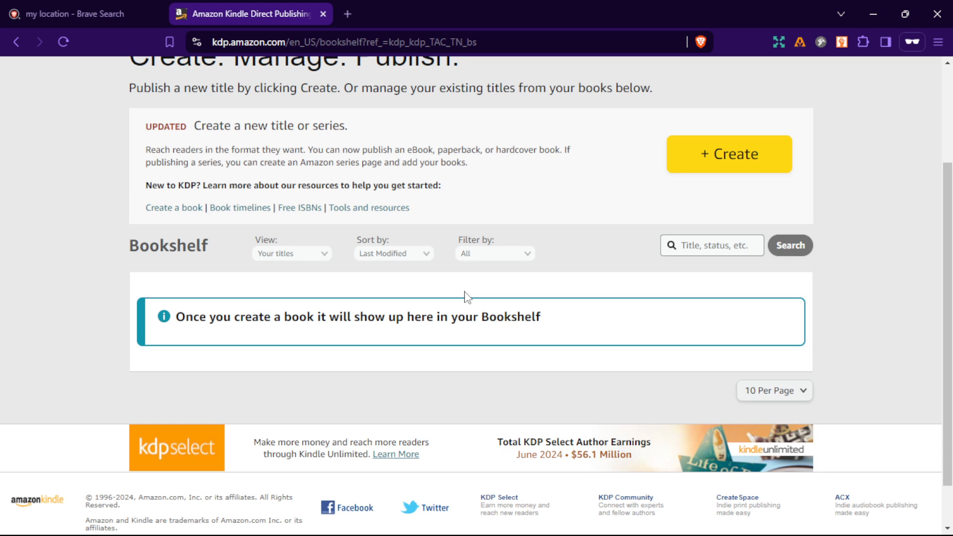
scroll(467, 297, "down", 1)
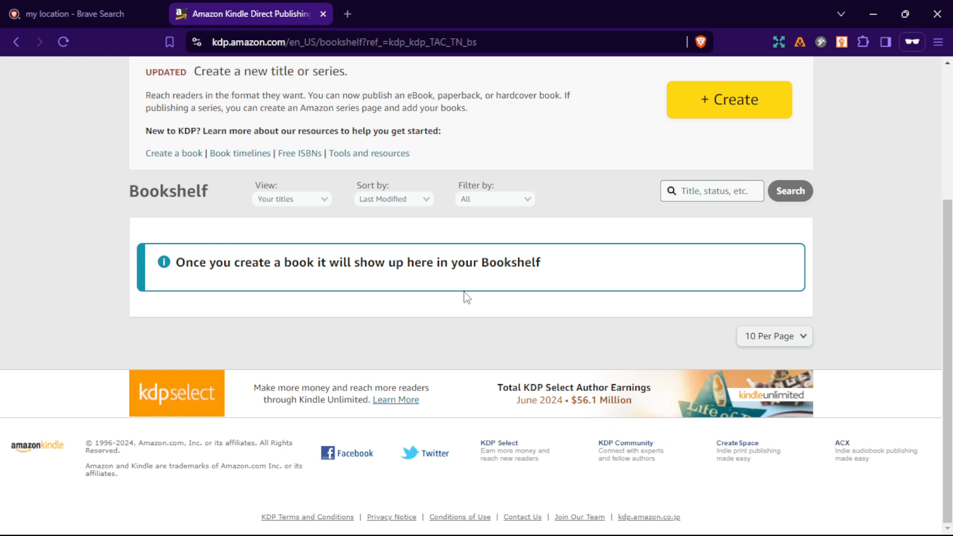
scroll(467, 297, "up", 3)
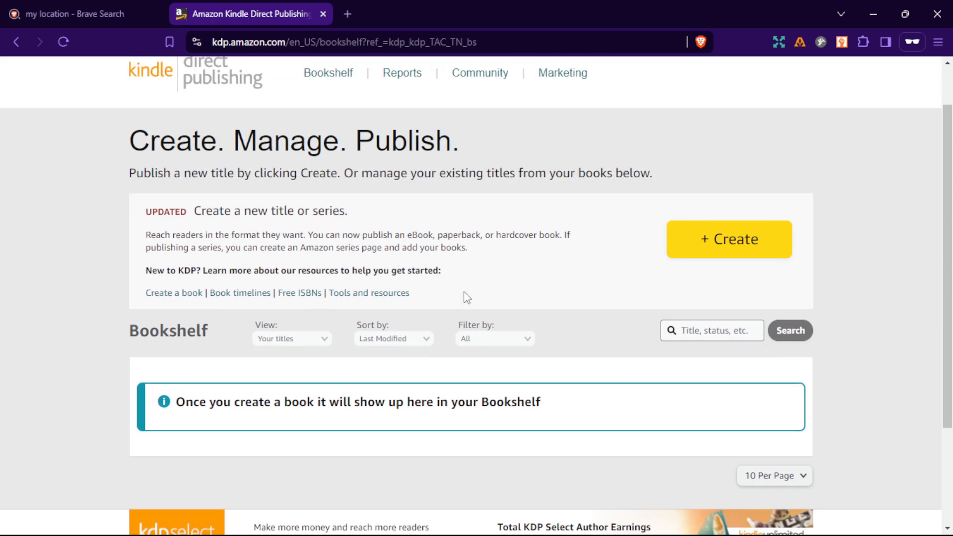
scroll(465, 292, "down", 1)
scroll(465, 292, "down", 3)
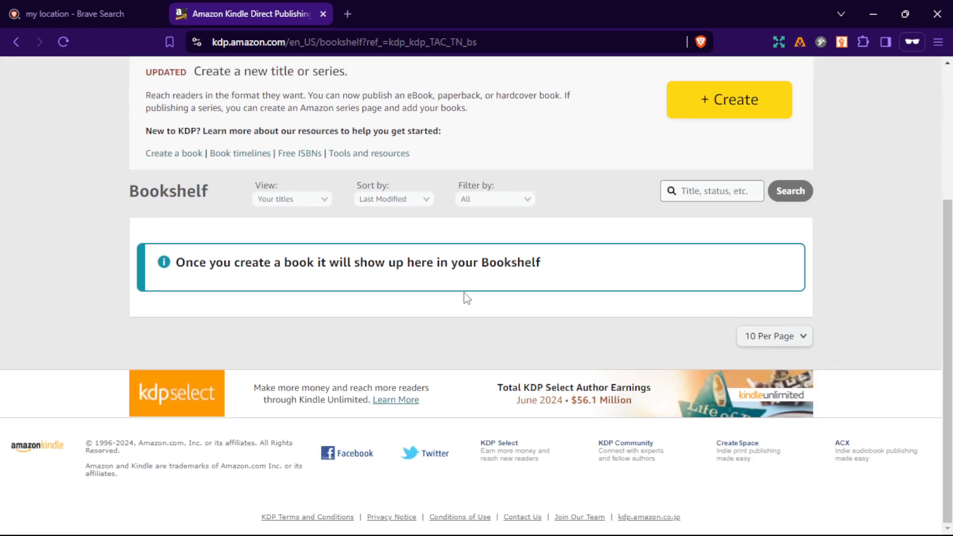
scroll(466, 296, "up", 4)
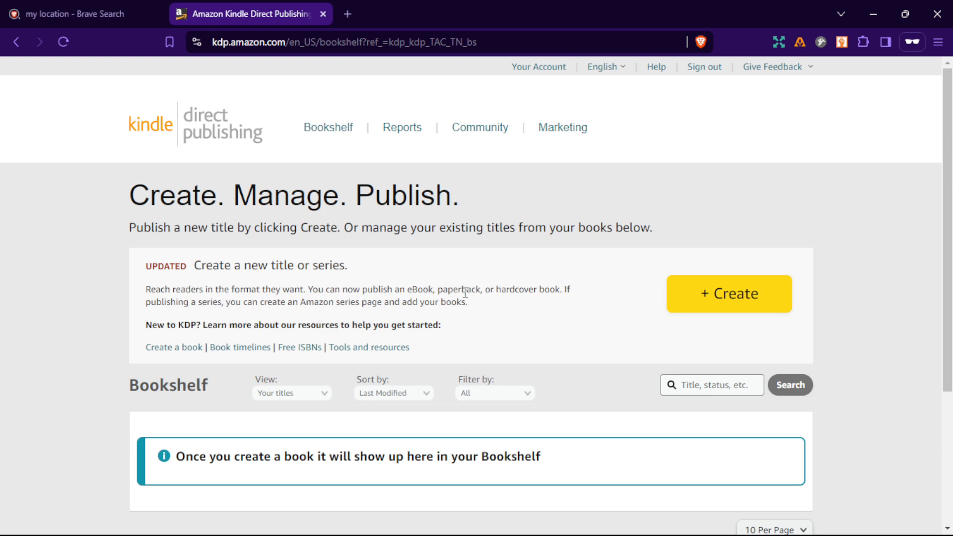
scroll(465, 292, "down", 1)
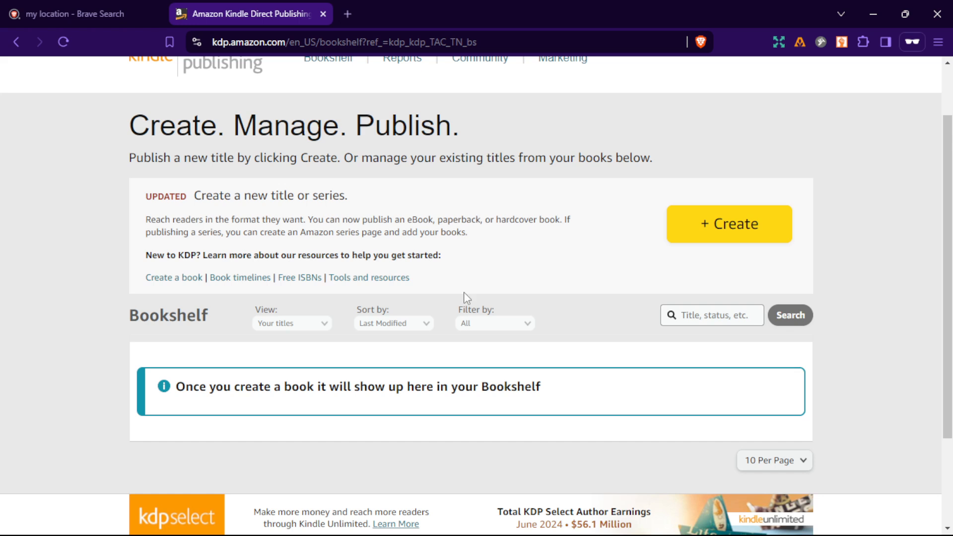
scroll(566, 266, "down", 2)
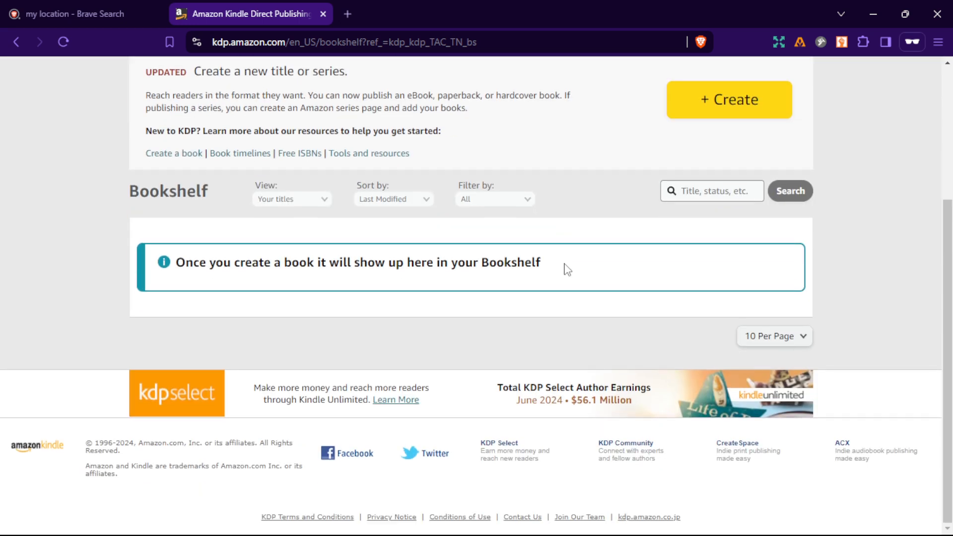